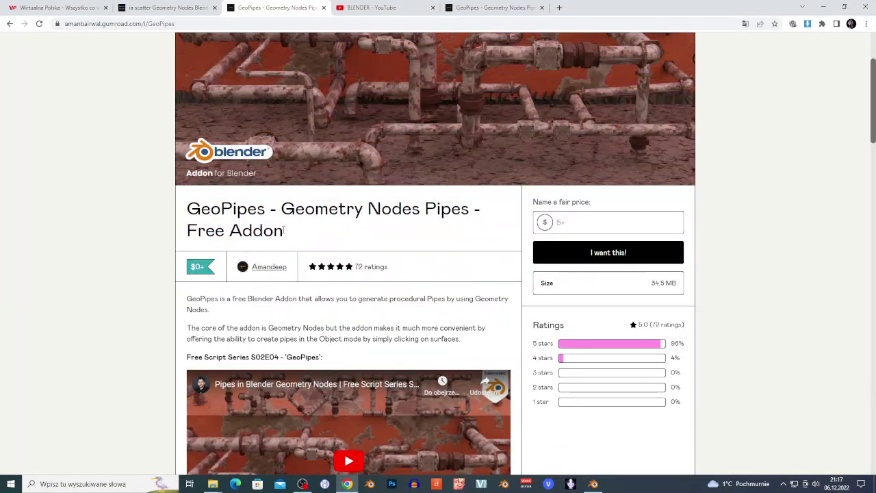
# Step: Browse the free GeoPipes Gumroad page and start entering a price for the addon
pyautogui.scroll(2, 386, 231)
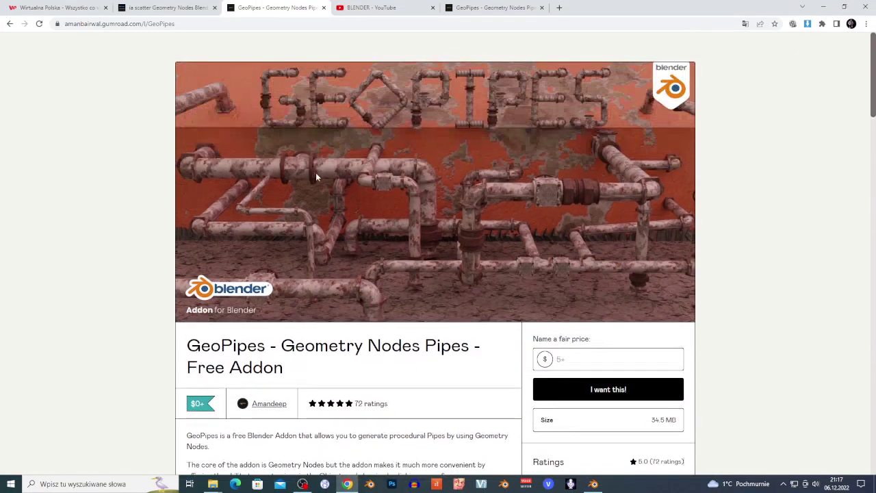
pyautogui.scroll(-2, 133, 293)
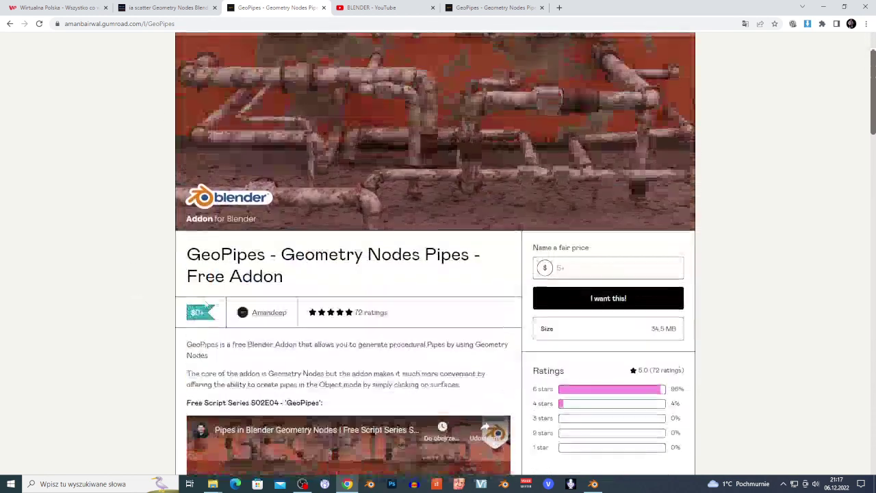
pyautogui.click(610, 267)
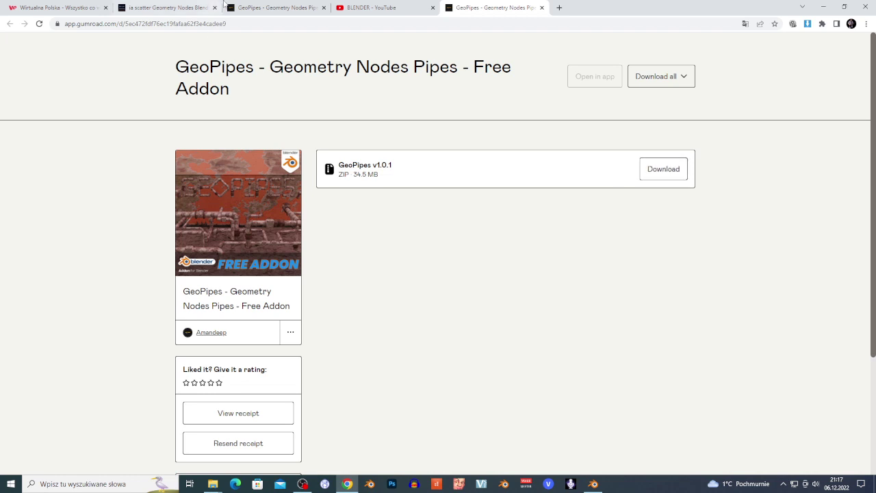
# Step: Read the installation notes on the GeoPipes product page, then bring Blender to the front
pyautogui.click(267, 8)
pyautogui.scroll(-7, 393, 331)
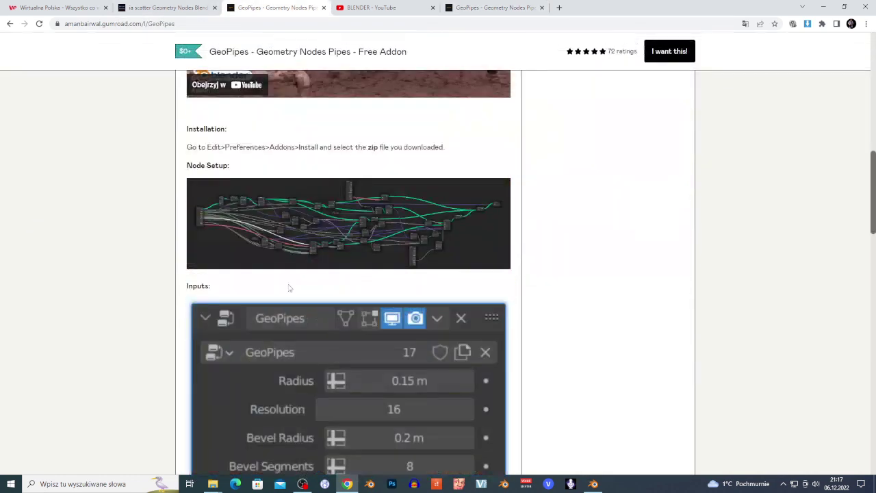
pyautogui.scroll(-5, 231, 336)
pyautogui.scroll(-6, 230, 336)
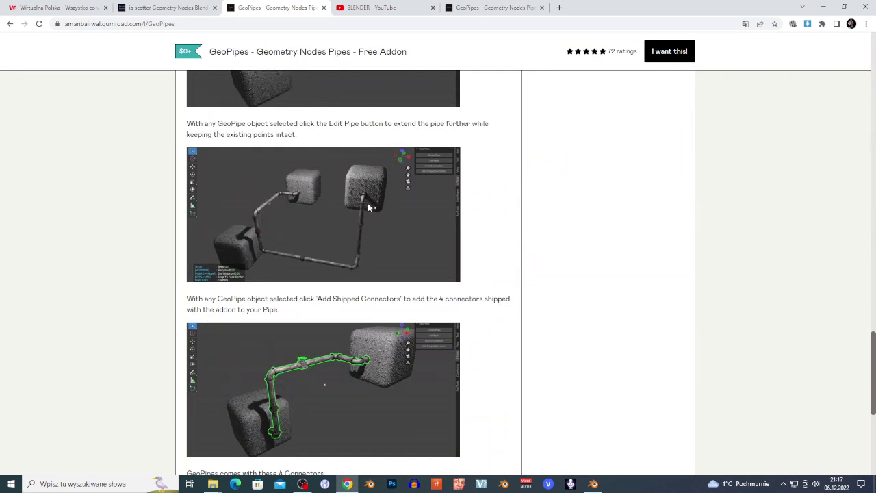
pyautogui.scroll(-3, 370, 308)
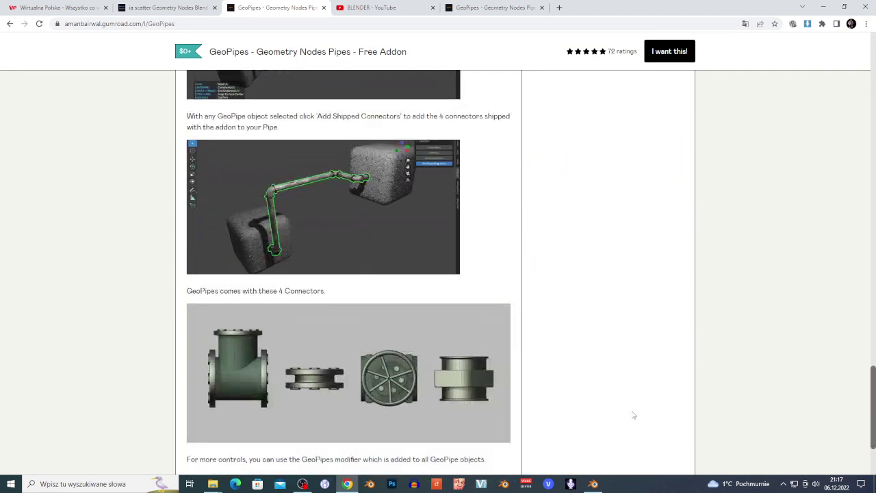
pyautogui.click(594, 484)
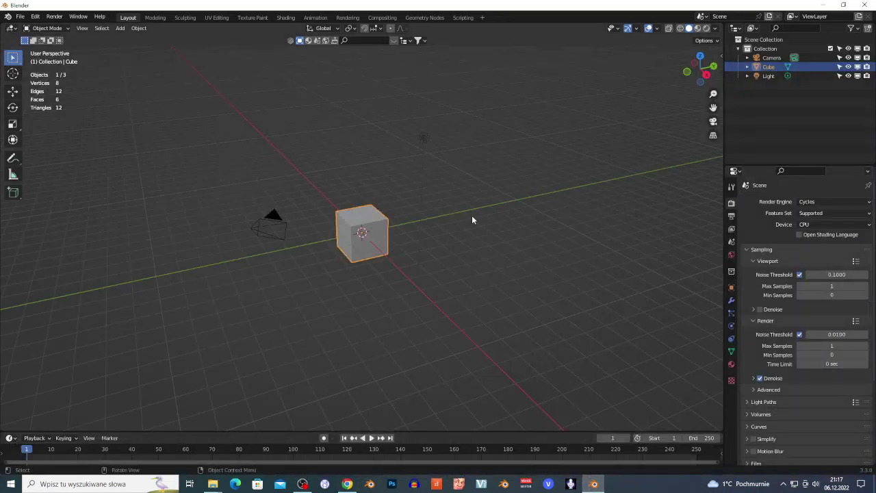
# Step: Open the Add-ons preferences and browse the Desktop for an add-on file, then cancel
pyautogui.click(35, 16)
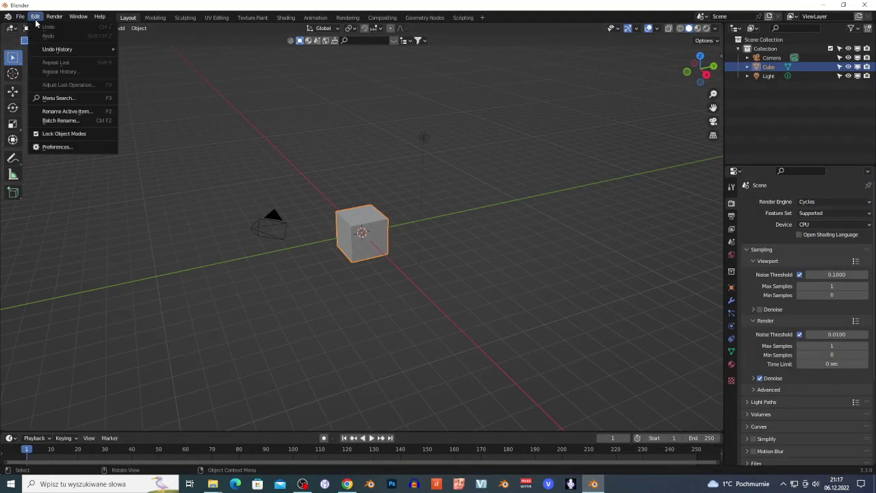
pyautogui.click(63, 149)
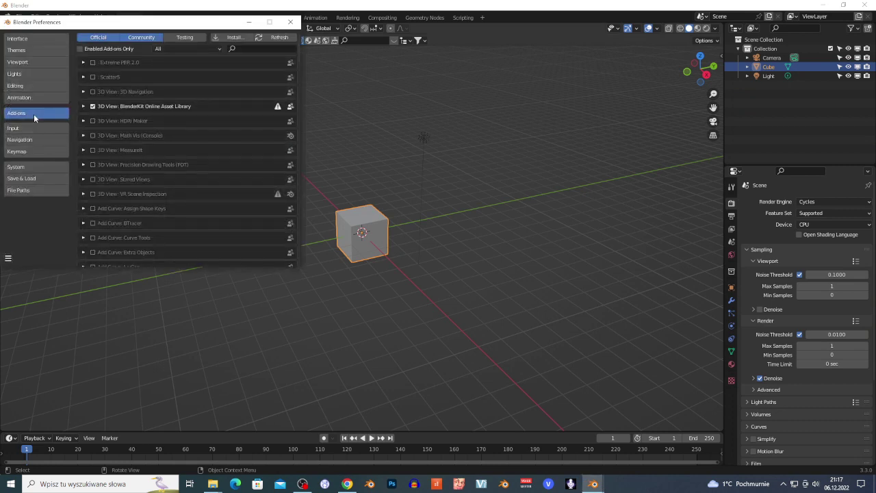
pyautogui.click(232, 38)
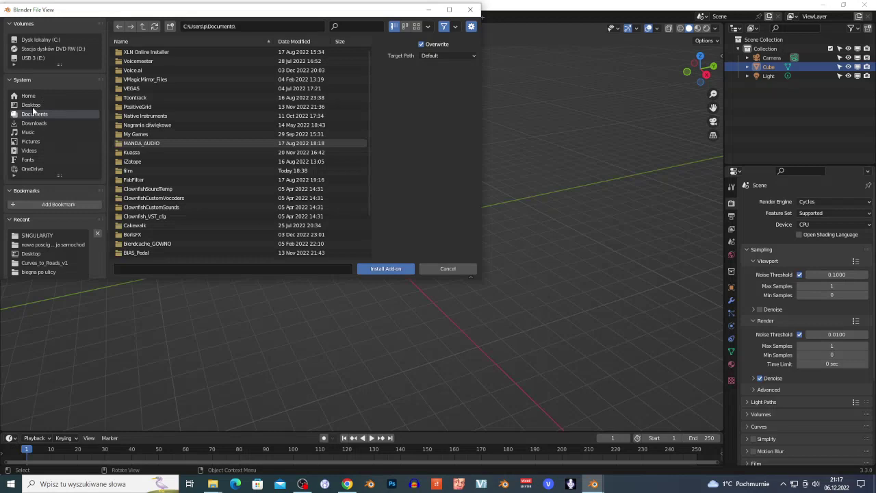
pyautogui.click(31, 105)
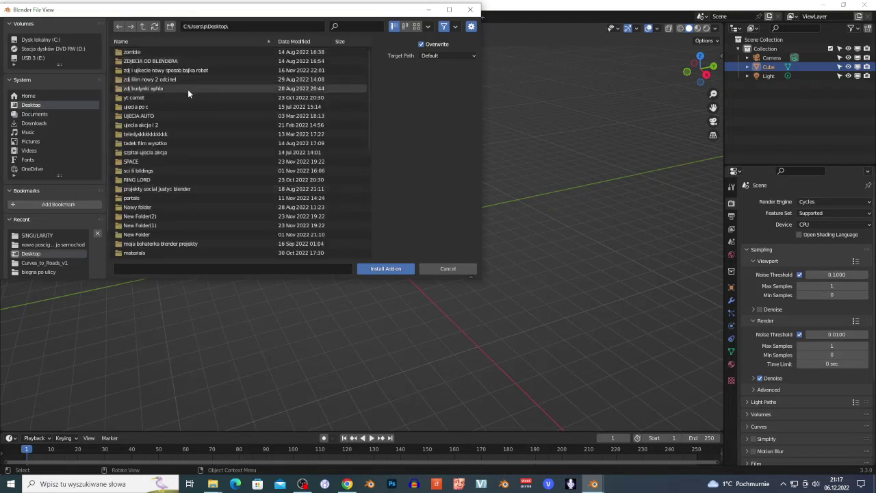
pyautogui.click(448, 269)
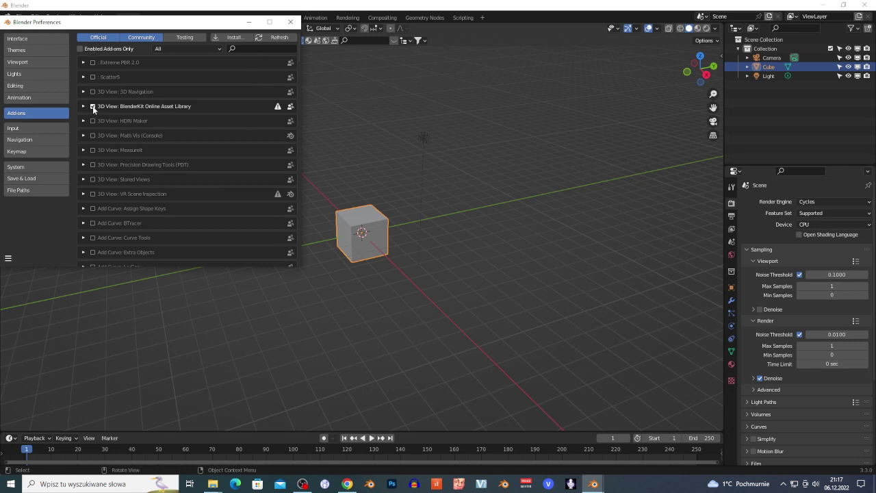
# Step: Save the preferences, close the preferences window and deselect the cube
pyautogui.click(9, 258)
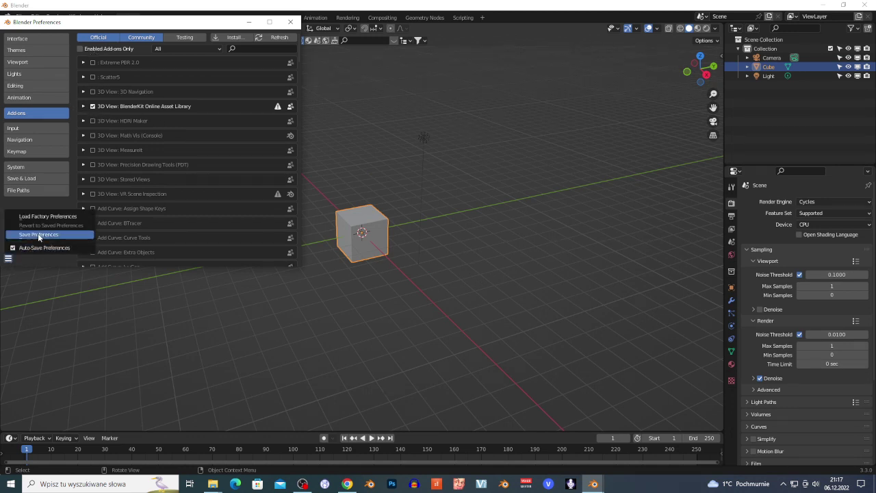
pyautogui.click(39, 235)
pyautogui.click(290, 22)
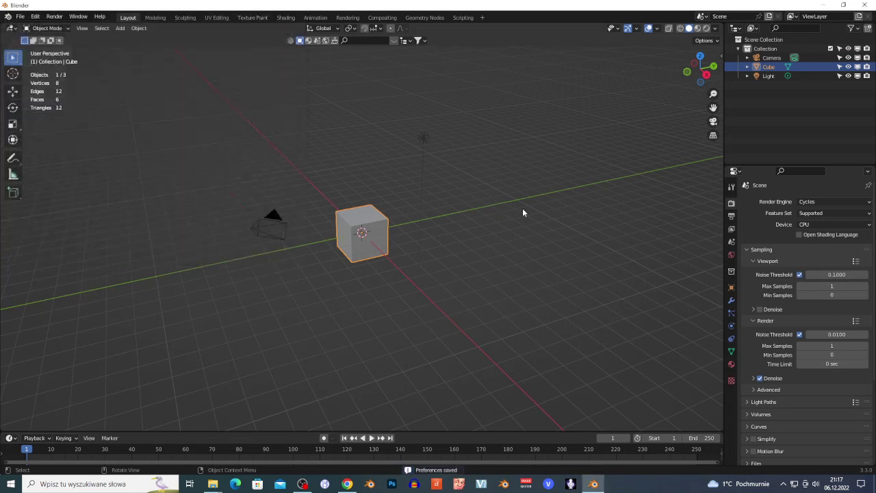
pyautogui.click(491, 209)
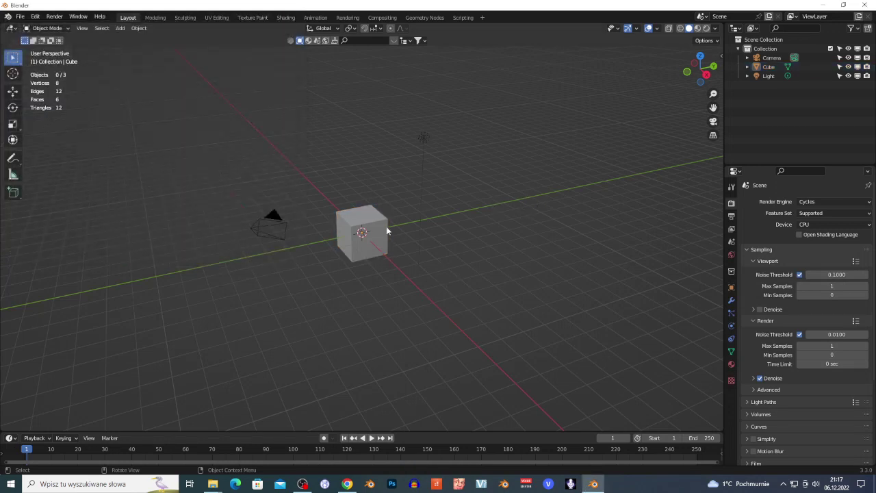
# Step: Show the GeoCables and GeoPipes tab in the 3D view sidebar, then select the cube
pyautogui.press('n')
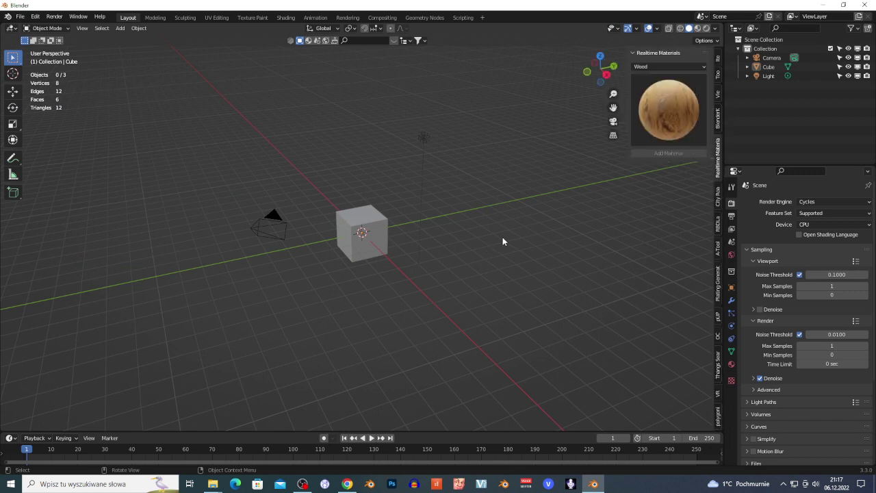
pyautogui.click(717, 198)
pyautogui.click(717, 224)
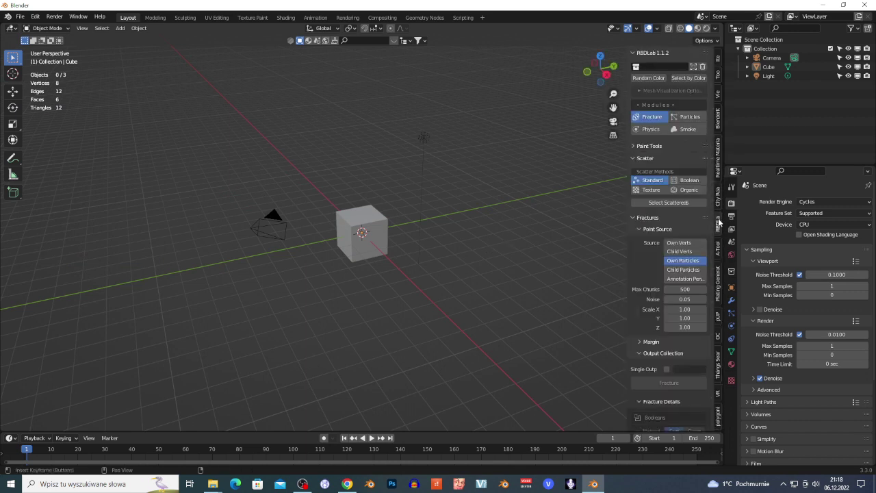
pyautogui.click(718, 255)
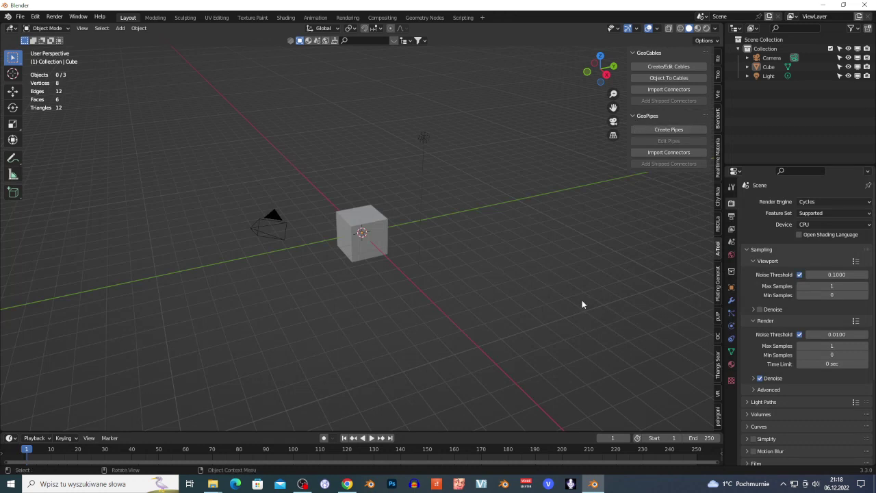
pyautogui.press('n')
pyautogui.press('n')
pyautogui.keyDown('ctrl'); pyautogui.scroll(-1, 664, 151); pyautogui.keyUp('ctrl')
pyautogui.keyDown('ctrl'); pyautogui.scroll(1, 651, 130); pyautogui.keyUp('ctrl')
pyautogui.scroll(1, 448, 286)
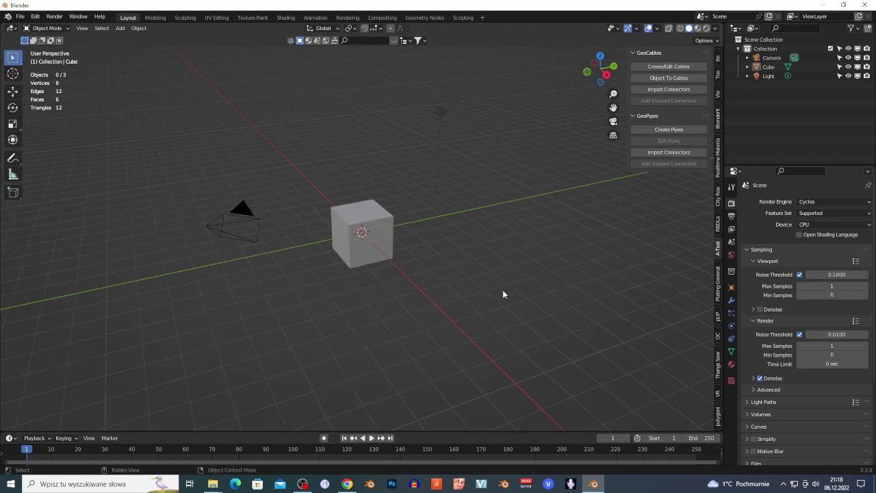
pyautogui.click(378, 248)
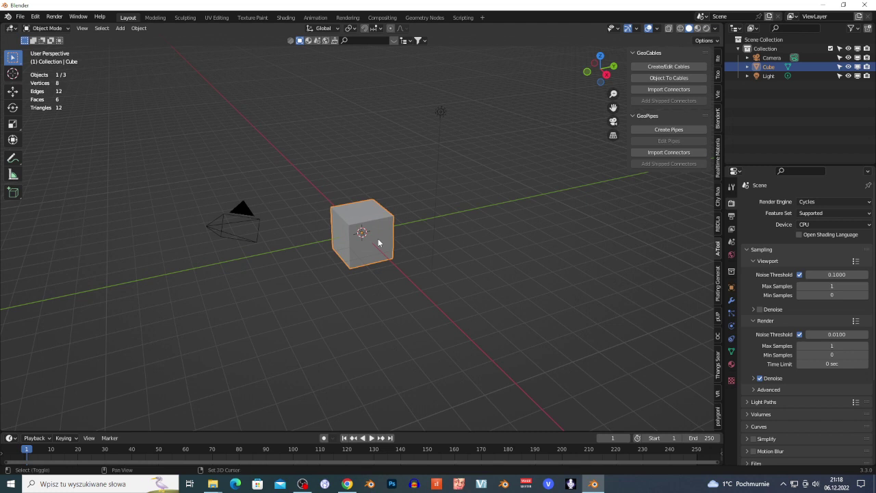
# Step: Duplicate the cube 11.72 m along the Y axis as Cube.001 and select it
pyautogui.hotkey('shift', 'd')
pyautogui.press('y')
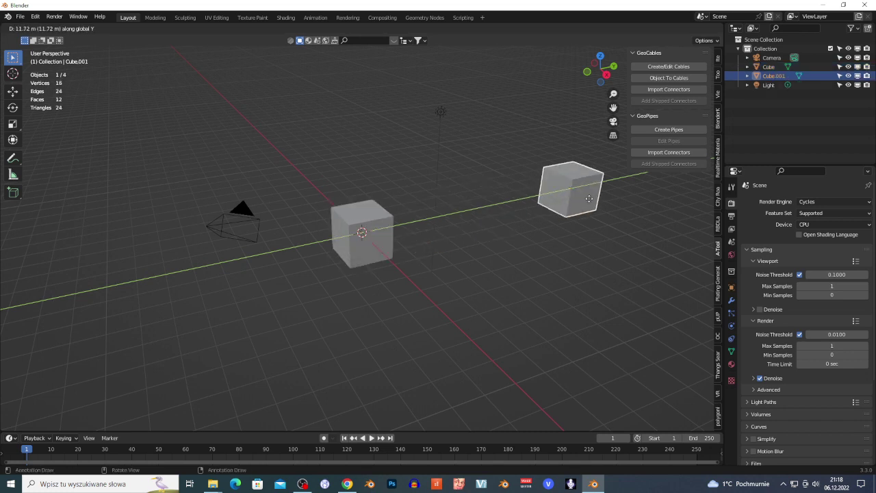
pyautogui.click(504, 261)
pyautogui.click(506, 265)
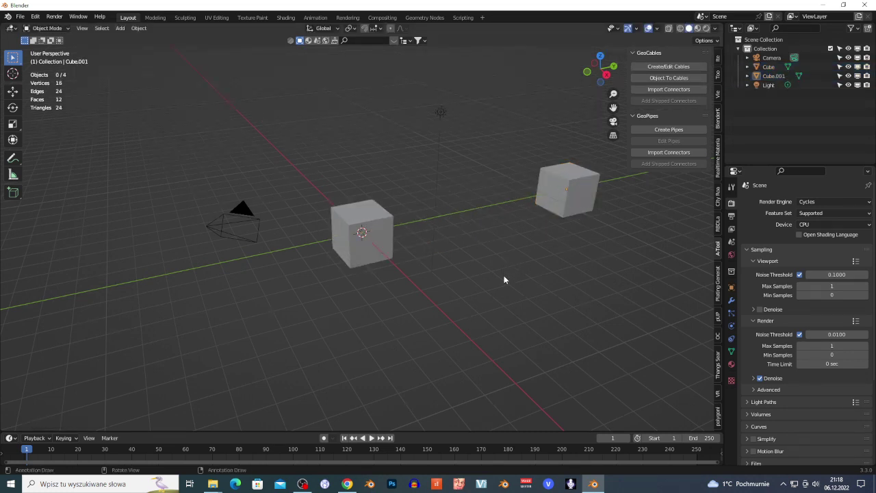
pyautogui.click(561, 196)
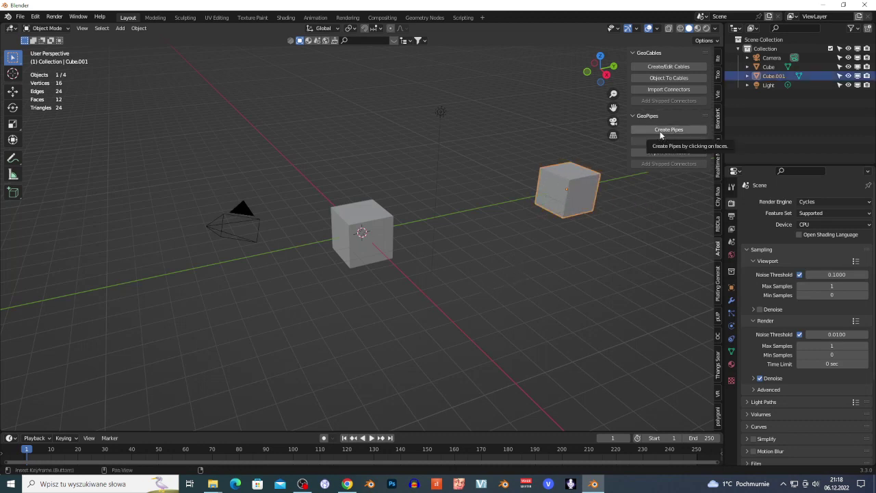
# Step: Draw a GeoPipes pipe from the central cube to Cube.001, adjusting the seed to 17
pyautogui.click(660, 135)
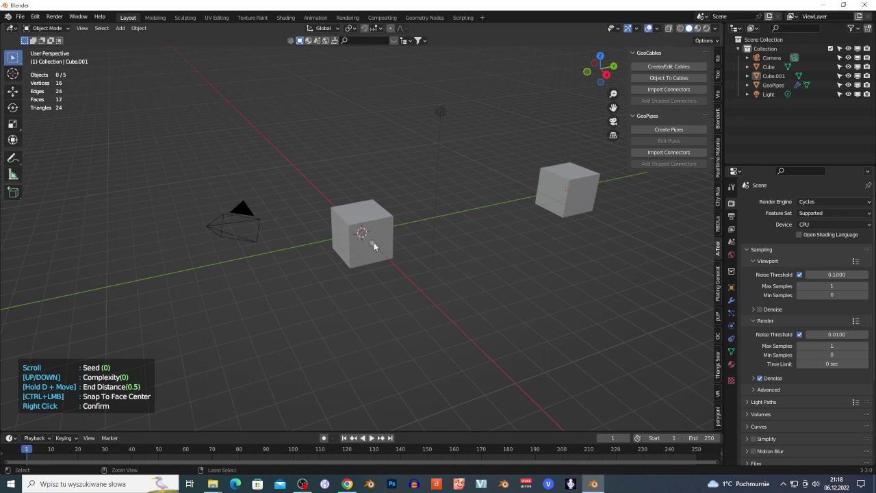
pyautogui.click(550, 197)
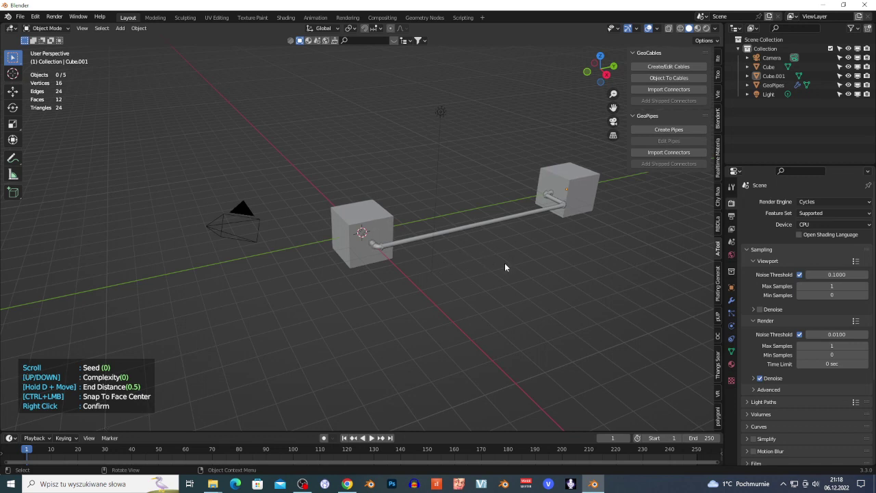
pyautogui.scroll(2, 548, 253)
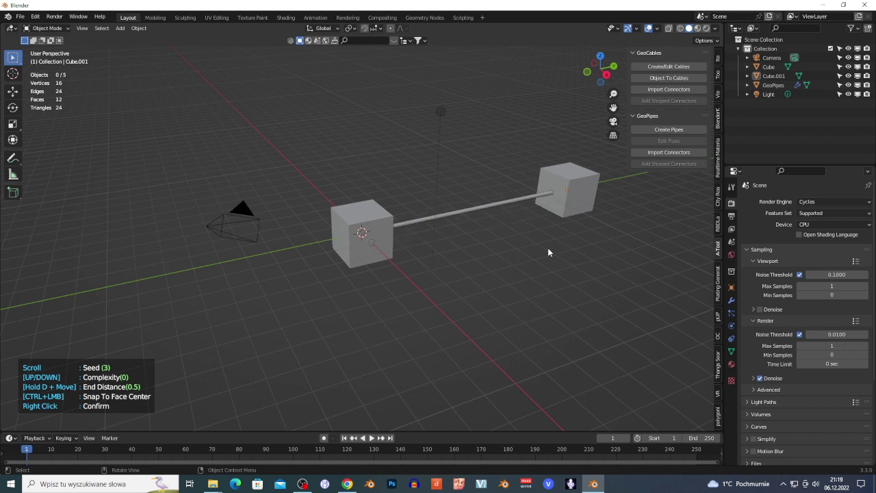
pyautogui.scroll(3, 547, 253)
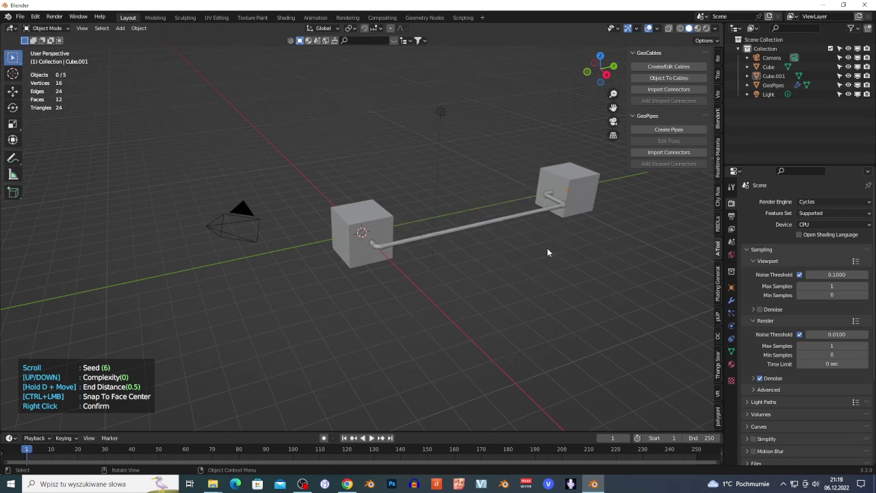
pyautogui.scroll(1, 547, 253)
pyautogui.scroll(4, 548, 215)
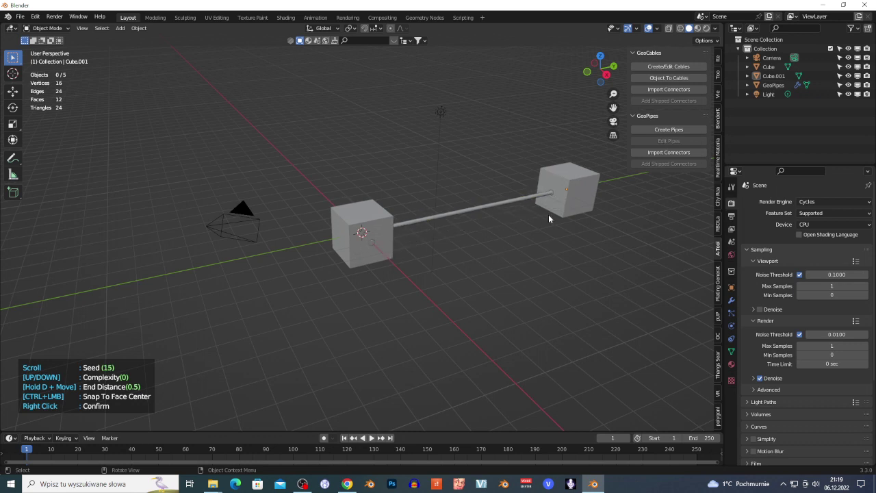
pyautogui.scroll(1, 548, 219)
pyautogui.scroll(-2, 481, 237)
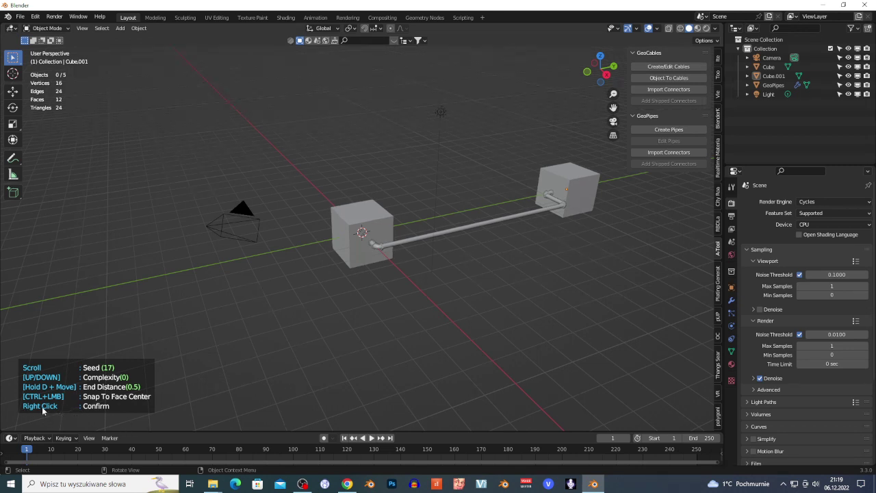
# Step: Confirm the seed-17 pipe, fly in to inspect it, and select the pipe object
pyautogui.rightClick(587, 278)
pyautogui.hotkey('shift', '`')
pyautogui.press('w')
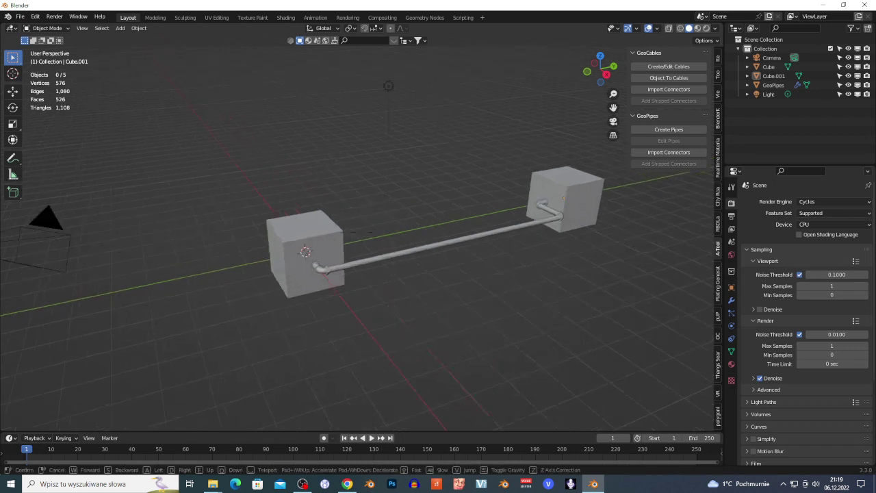
pyautogui.press('Escape')
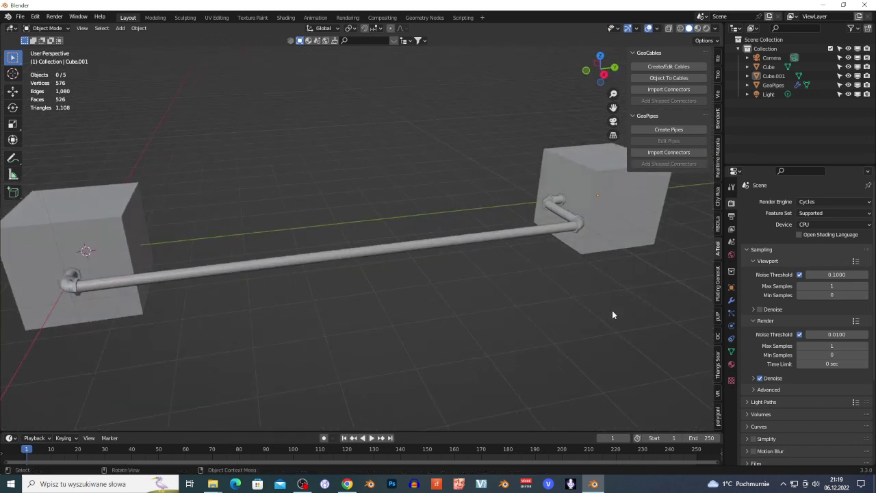
pyautogui.click(485, 239)
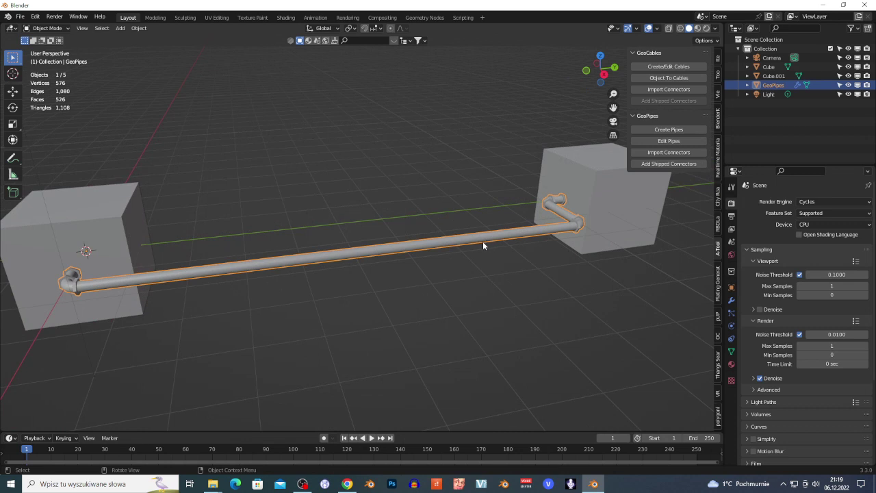
# Step: Add the shipped flange and valve connectors along the pipe and show its modifier settings
pyautogui.click(668, 165)
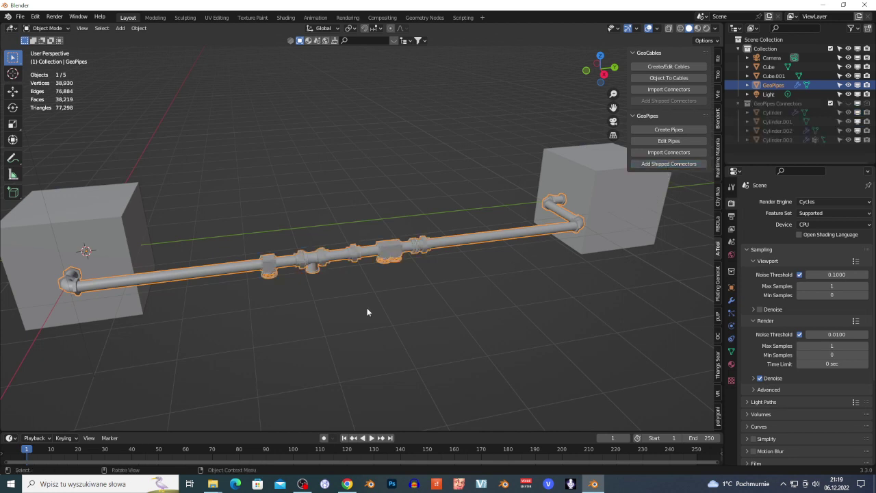
pyautogui.scroll(3, 201, 289)
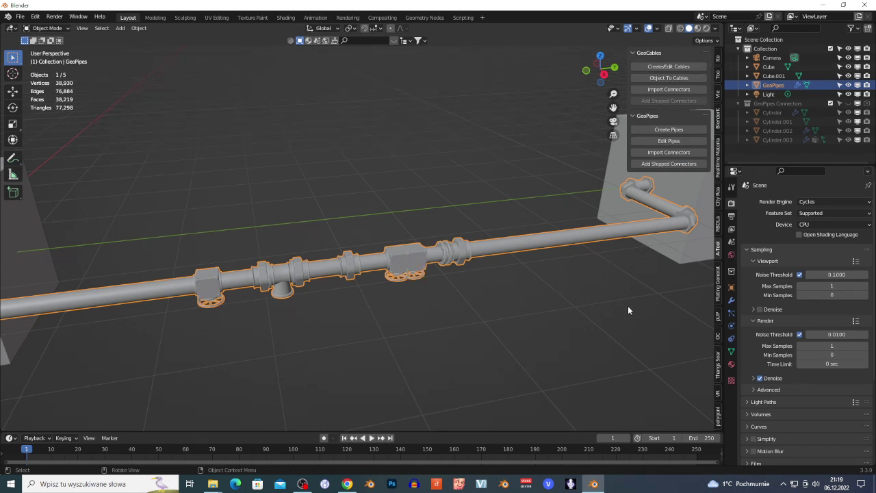
pyautogui.scroll(-3, 628, 310)
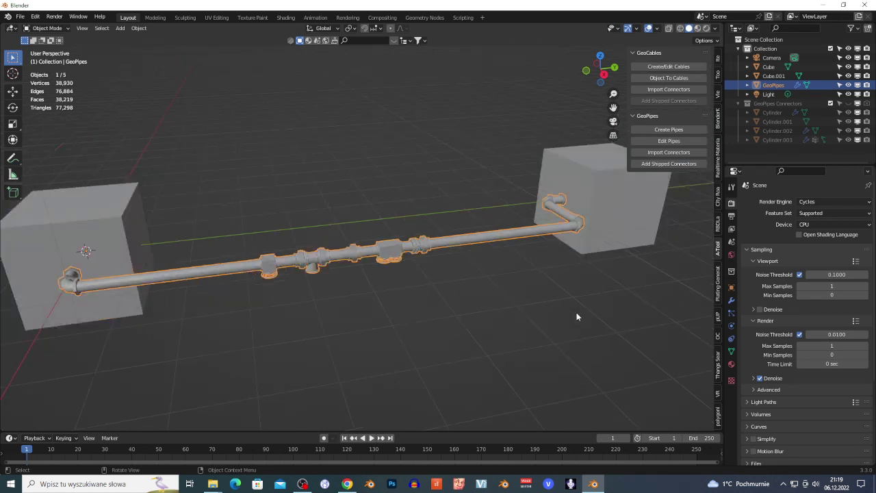
pyautogui.click(730, 301)
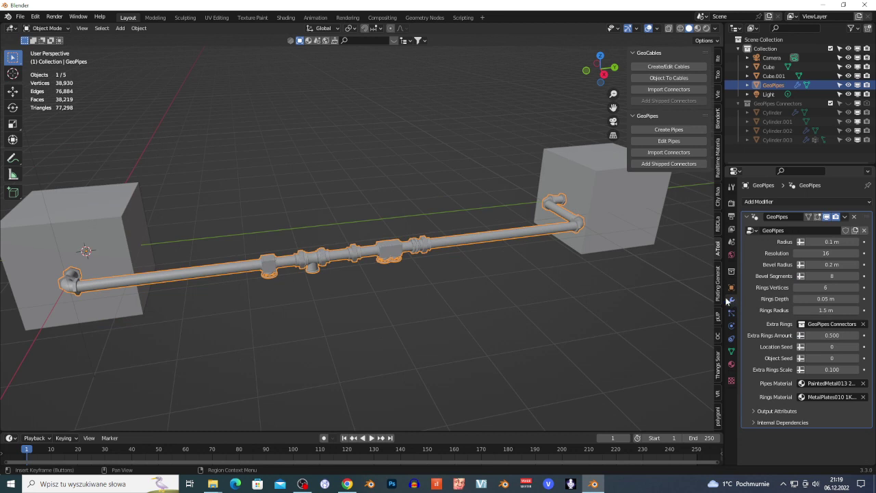
# Step: Reselect the pipe and set its radius to 0.11 m, flying around to check
pyautogui.click(481, 241)
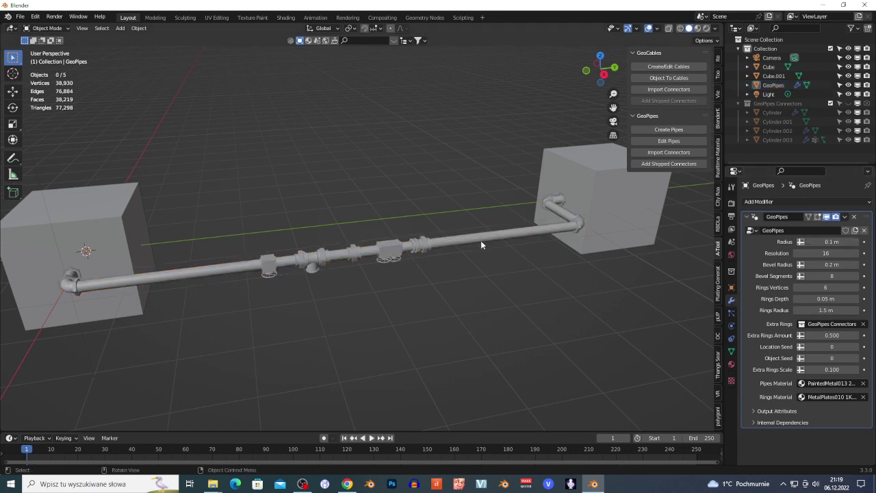
pyautogui.click(495, 237)
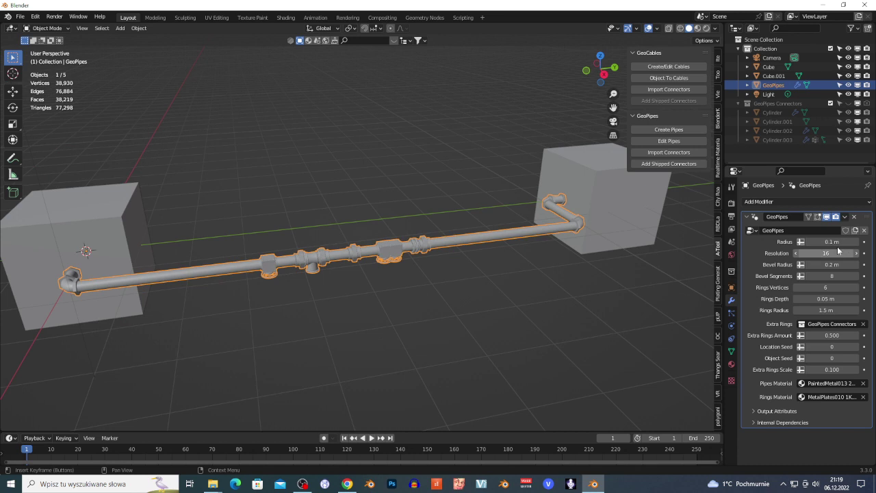
pyautogui.moveTo(827, 242)
pyautogui.mouseDown()
pyautogui.moveTo(854, 241)
pyautogui.moveTo(825, 242)
pyautogui.mouseUp()
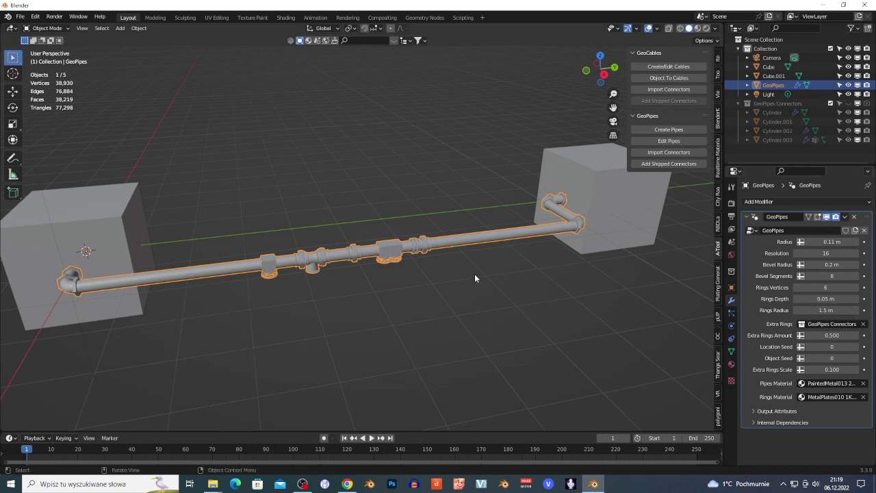
pyautogui.scroll(-5, 475, 274)
pyautogui.scroll(5, 470, 271)
pyautogui.hotkey('shift', '`')
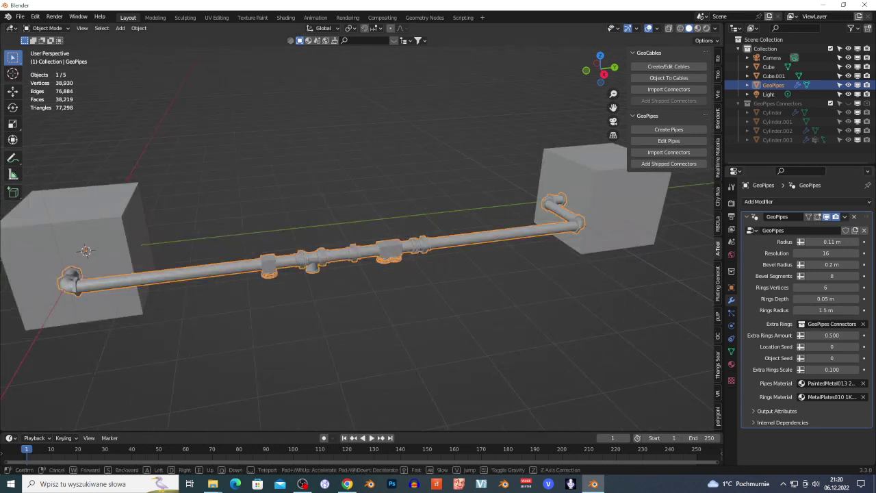
pyautogui.press('a')
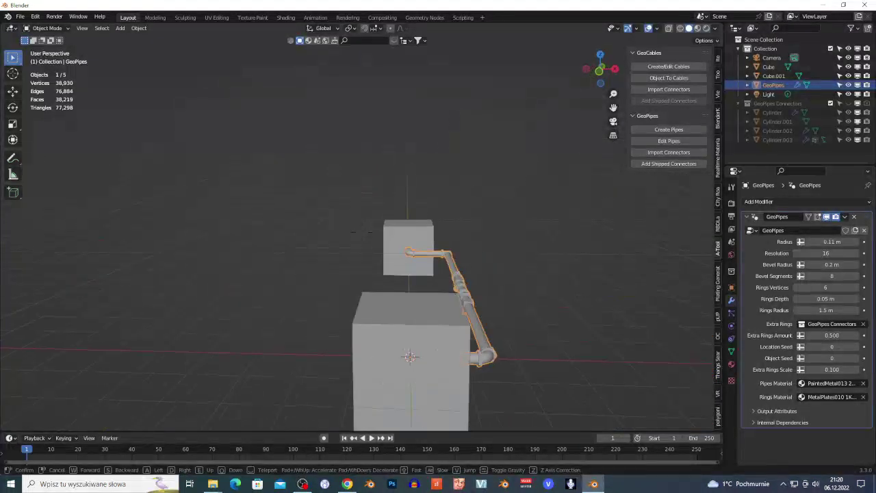
pyautogui.click(548, 196)
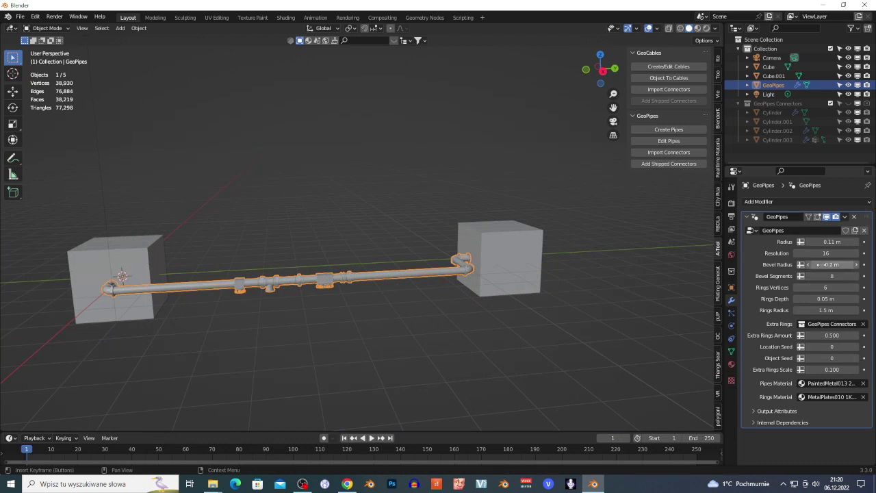
# Step: Raise the bevel radius to 0.68 m and the rings depth to 0.93 m
pyautogui.moveTo(819, 265); pyautogui.dragTo(847, 264)
pyautogui.scroll(2, 420, 308)
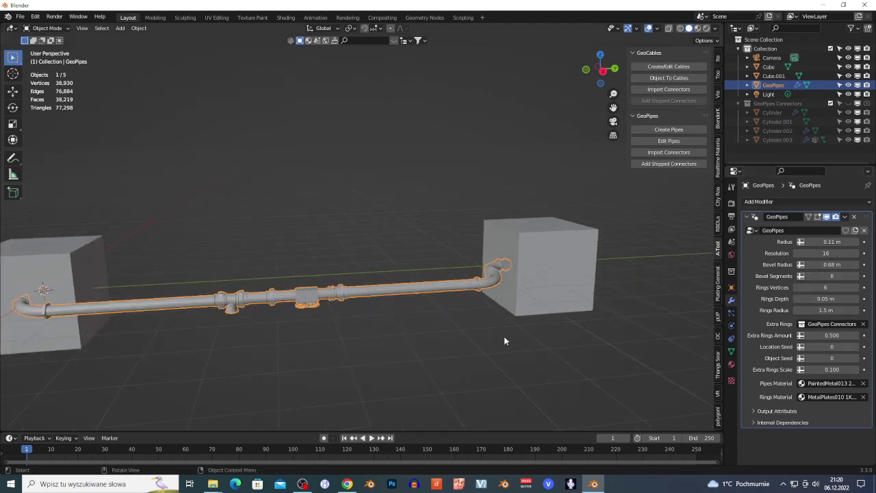
pyautogui.scroll(2, 456, 364)
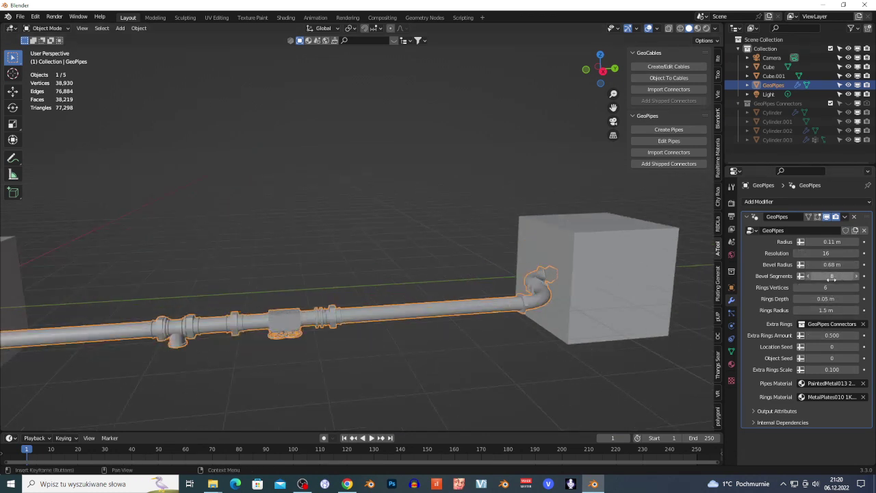
pyautogui.moveTo(831, 298); pyautogui.dragTo(860, 298)
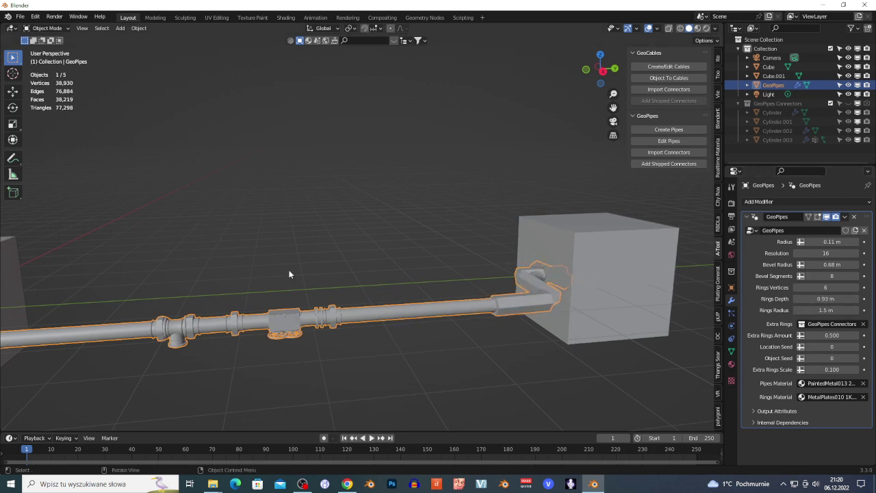
pyautogui.hotkey('shift', '`')
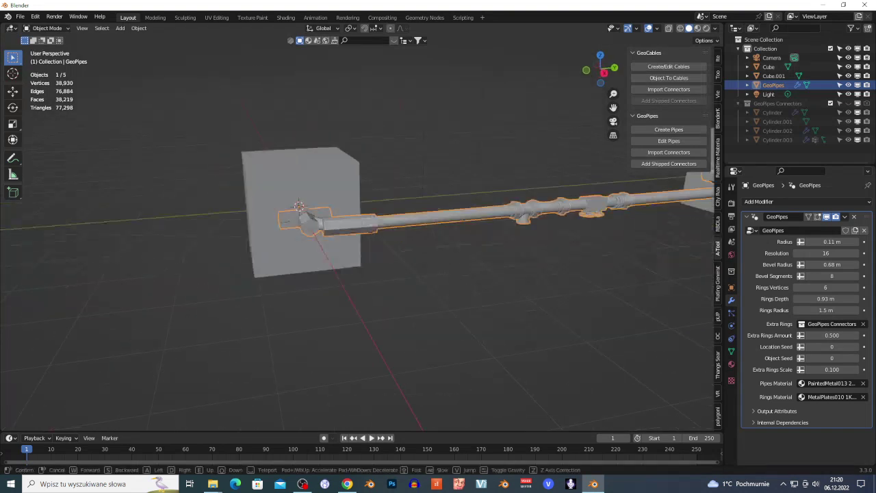
pyautogui.click(296, 273)
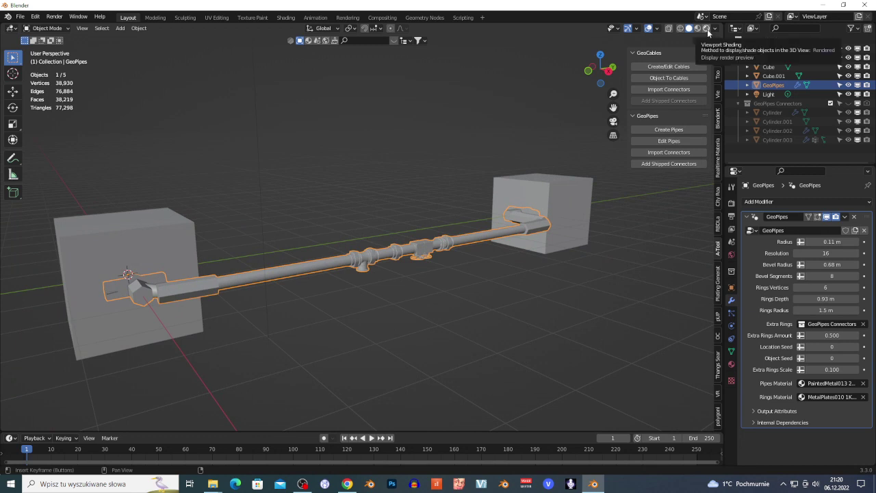
# Step: Preview the pipe in rendered shading, fly close to its connectors, and reselect it
pyautogui.click(707, 29)
pyautogui.click(314, 291)
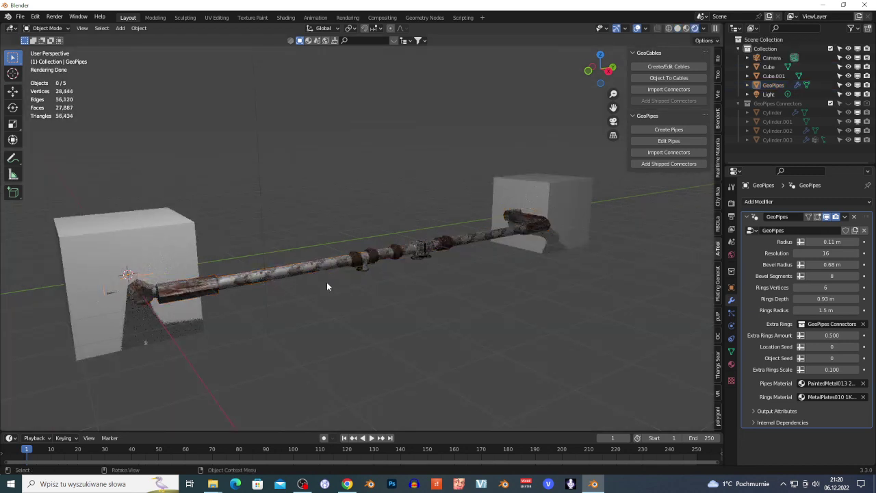
pyautogui.hotkey('shift', '`')
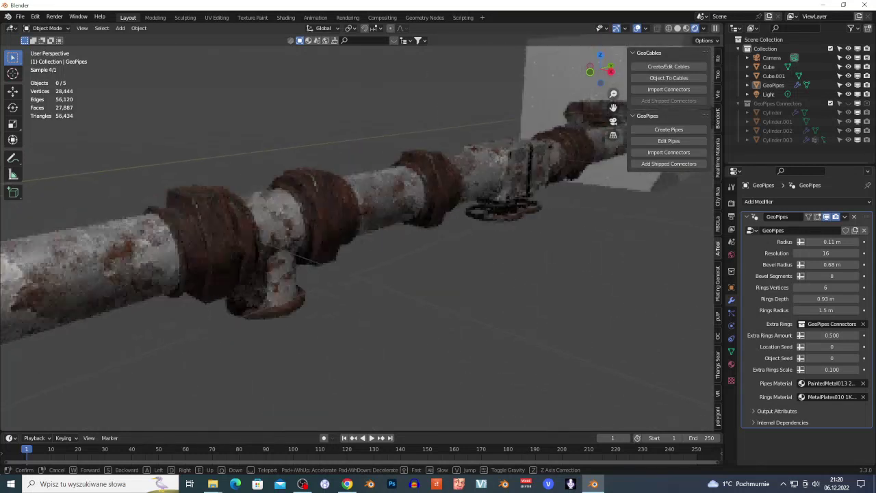
pyautogui.click(541, 228)
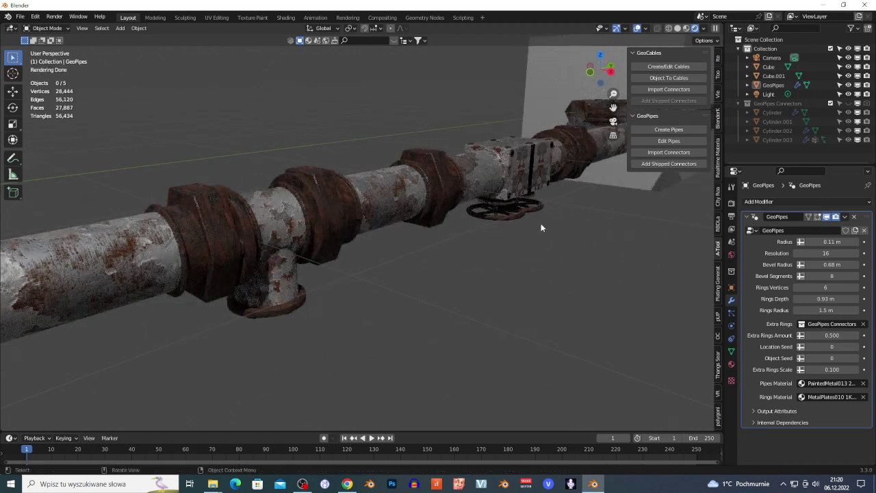
pyautogui.click(269, 243)
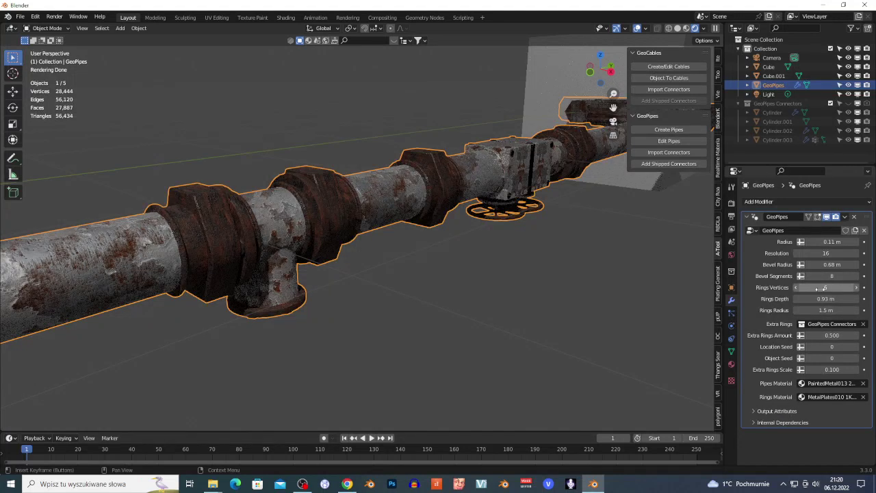
# Step: Reduce the pipe's ring vertices to 5 and back away to see the whole pipe
pyautogui.moveTo(824, 287); pyautogui.dragTo(848, 276)
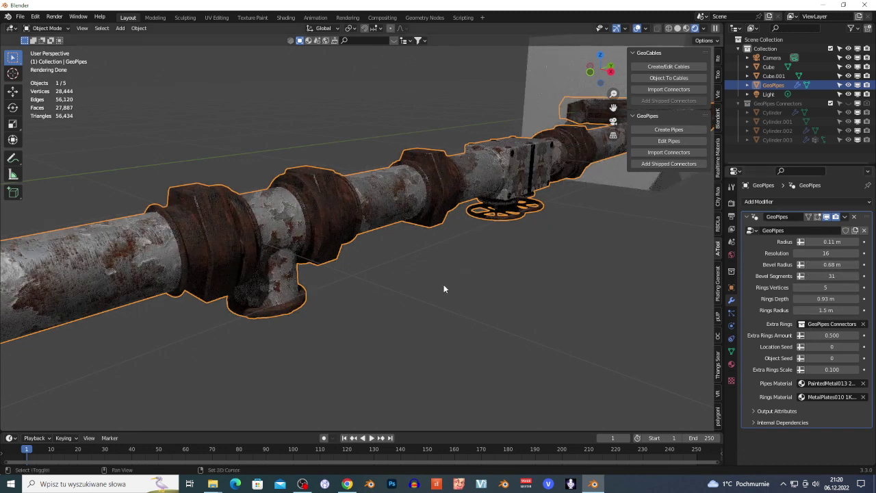
pyautogui.hotkey('shift', '`')
pyautogui.press('s')
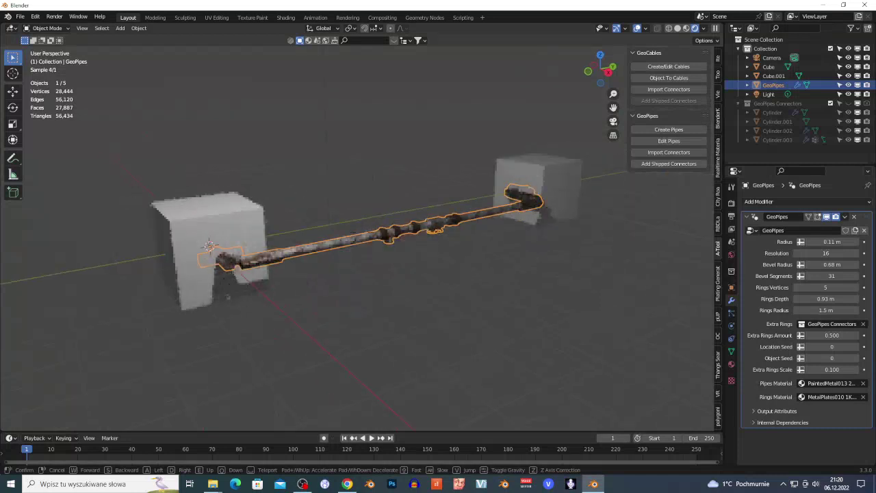
pyautogui.click(260, 288)
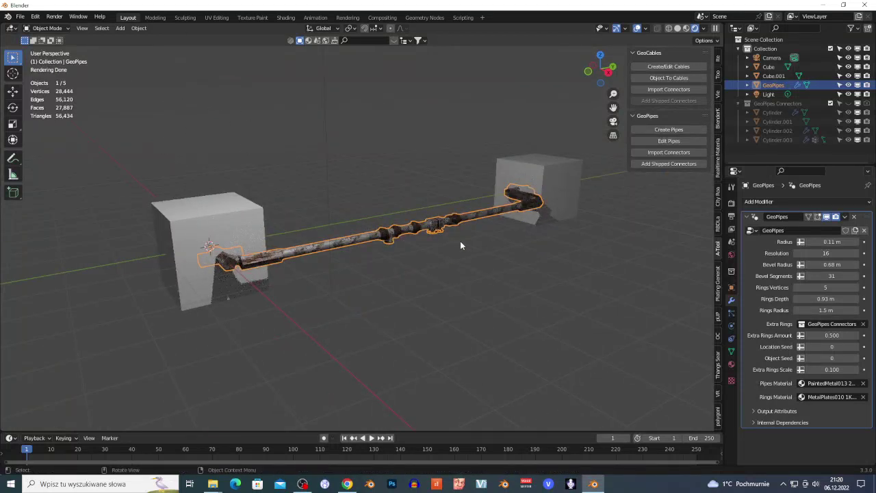
# Step: Return to solid shading, delete the cubes and pipe, and switch to the browser
pyautogui.click(678, 30)
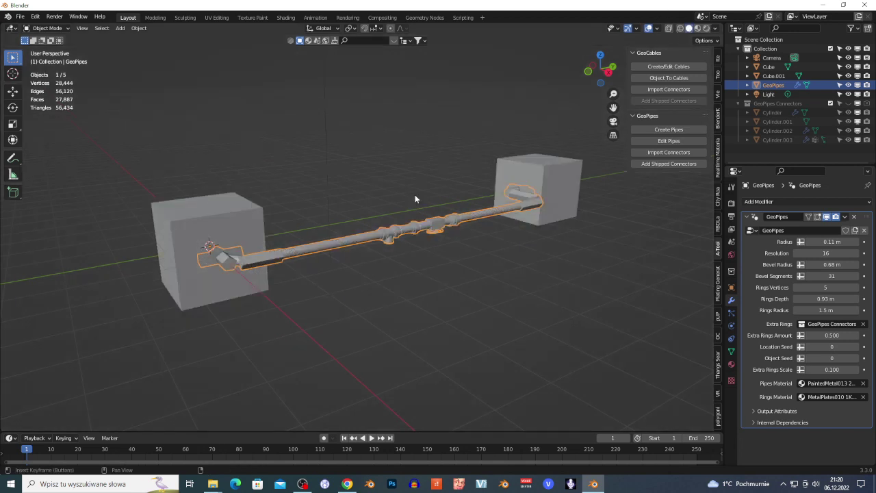
pyautogui.click(281, 223)
pyautogui.moveTo(166, 124); pyautogui.dragTo(700, 308)
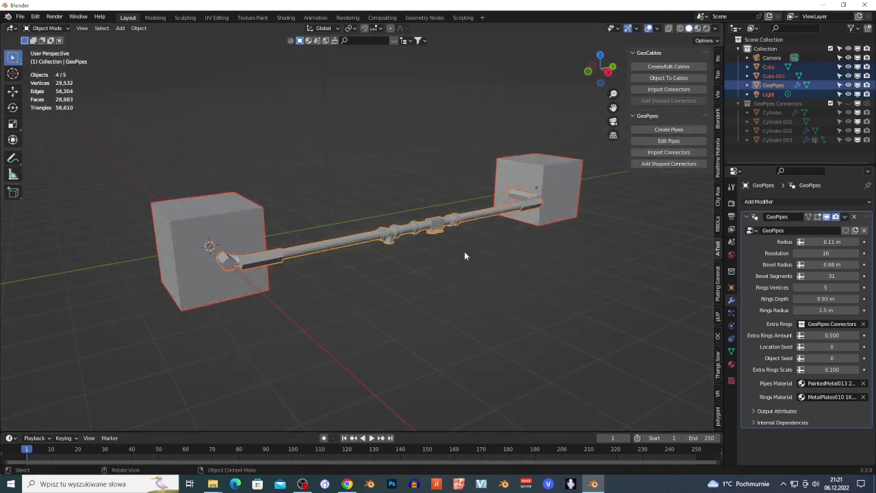
pyautogui.press('x')
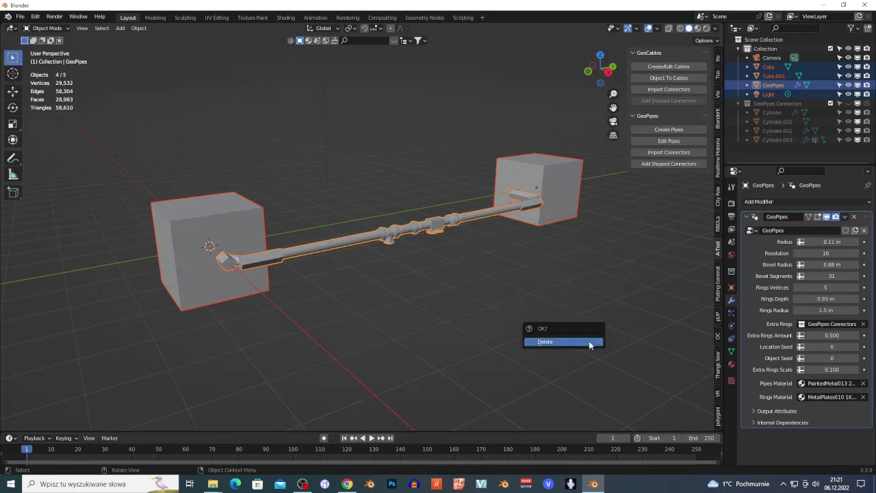
pyautogui.click(589, 344)
pyautogui.click(348, 484)
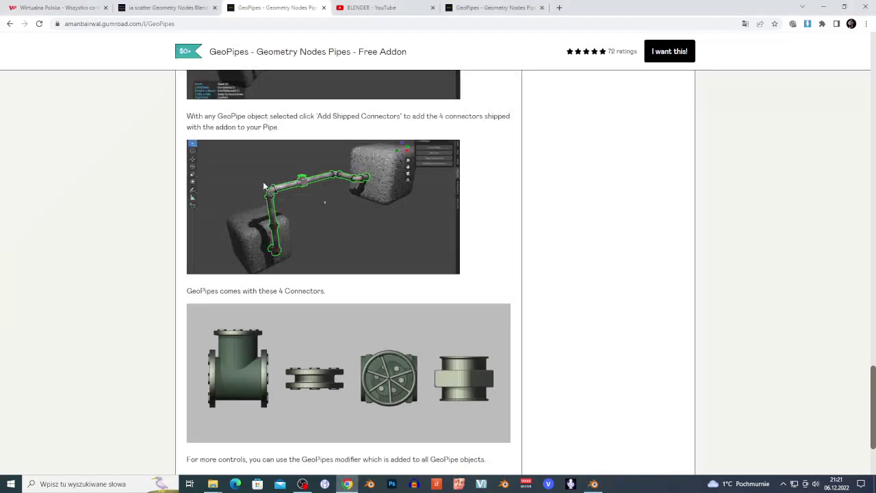
# Step: Open the GeoPipes v1.0.1 ZIP (34.5 MB) download page, then return to Blender
pyautogui.scroll(15, 384, 306)
pyautogui.scroll(15, 384, 306)
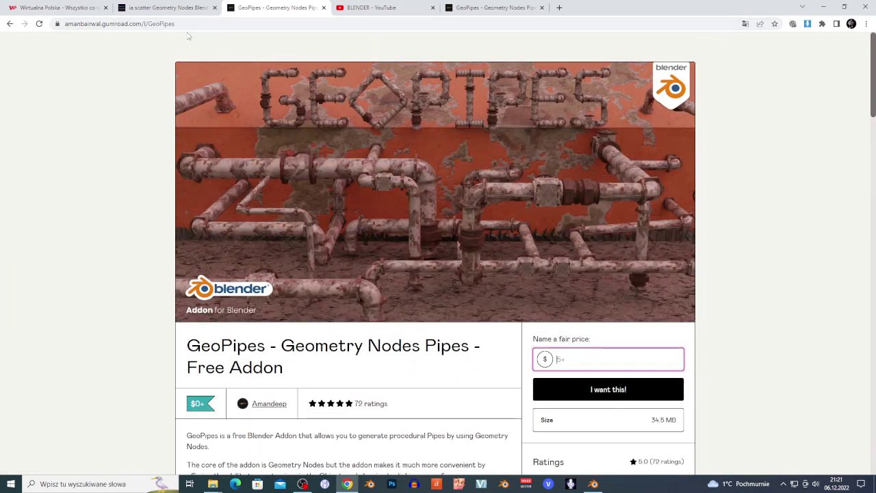
pyautogui.scroll(-2, 618, 215)
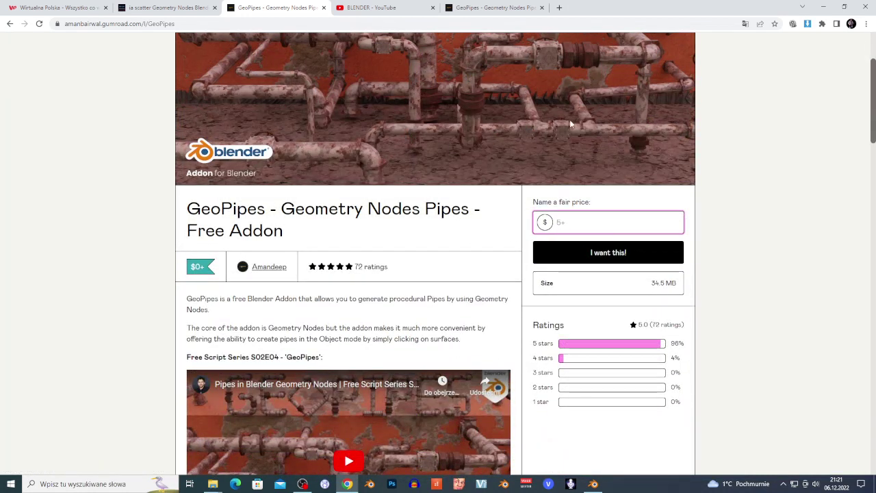
pyautogui.scroll(2, 508, 150)
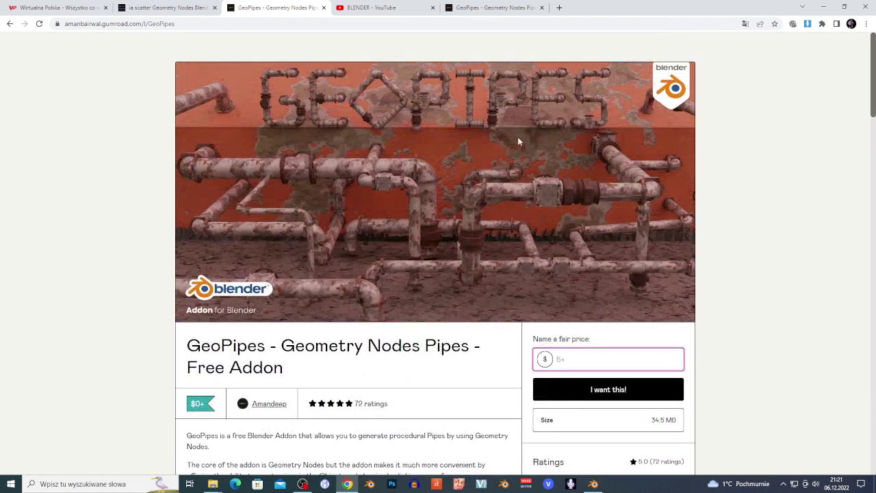
pyautogui.click(483, 8)
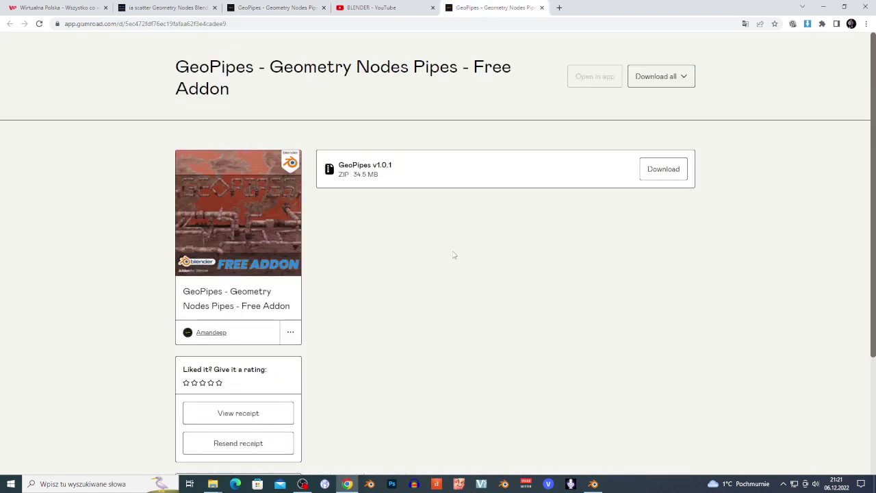
pyautogui.scroll(-3, 453, 256)
pyautogui.scroll(3, 450, 315)
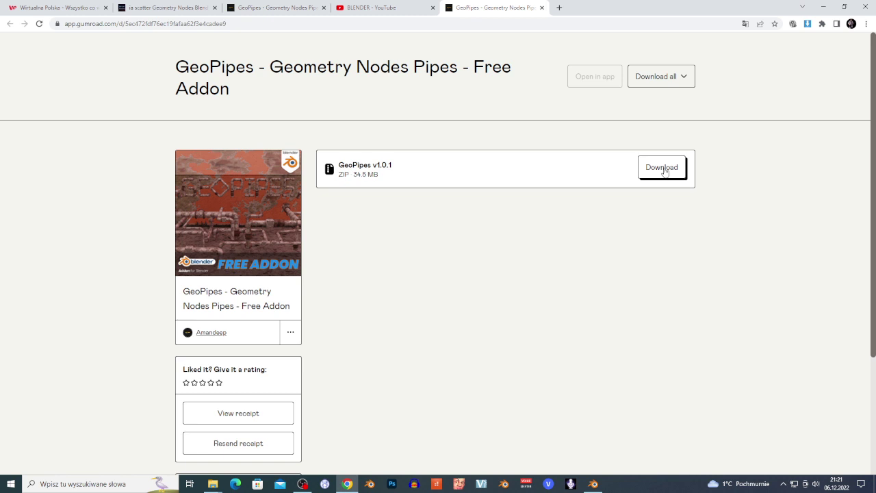
pyautogui.click(594, 484)
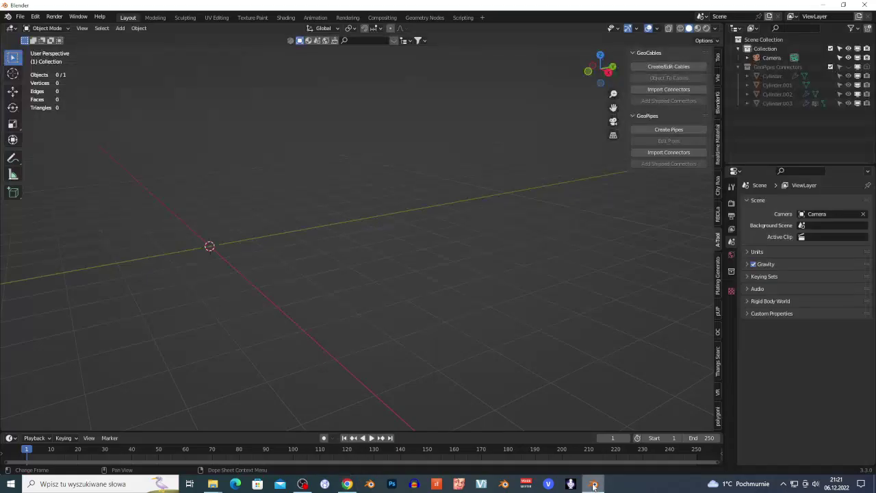
# Step: Open Blender Preferences and view the add-on installer without installing anything
pyautogui.click(35, 17)
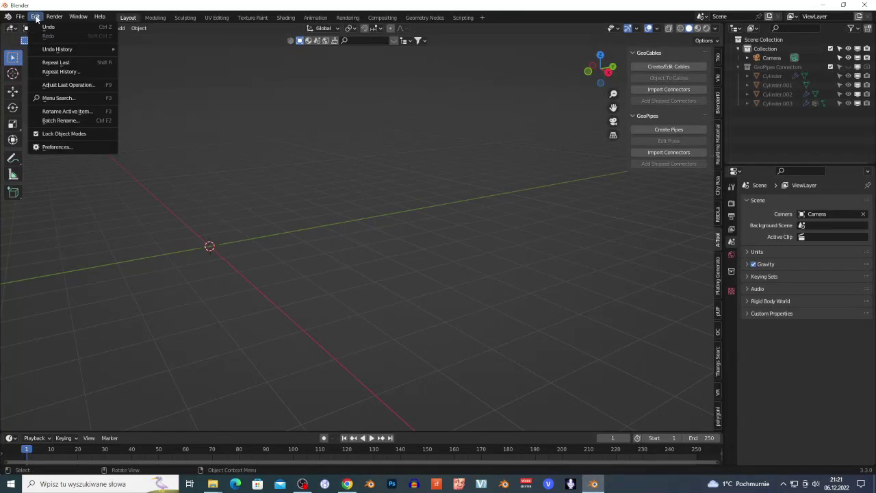
pyautogui.click(57, 148)
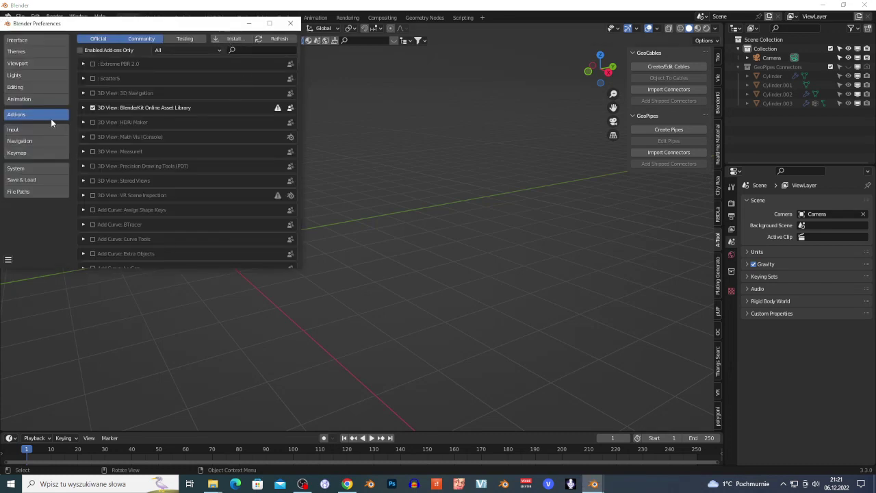
pyautogui.click(233, 39)
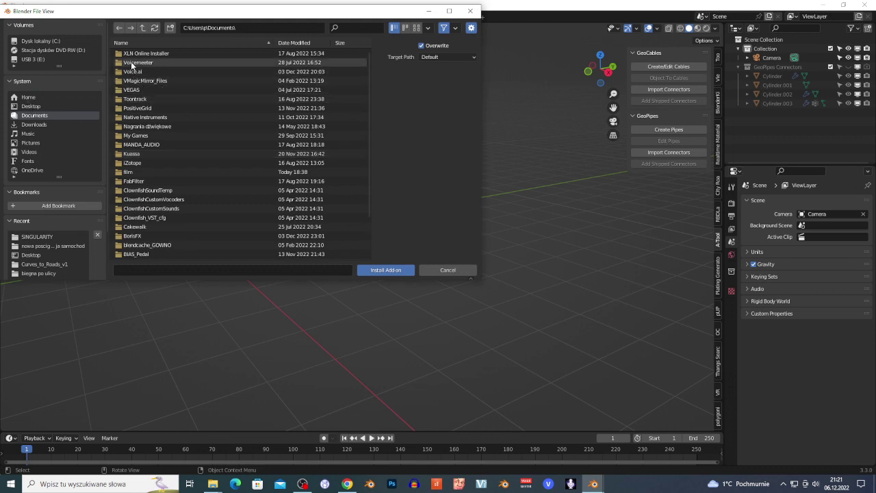
pyautogui.click(447, 269)
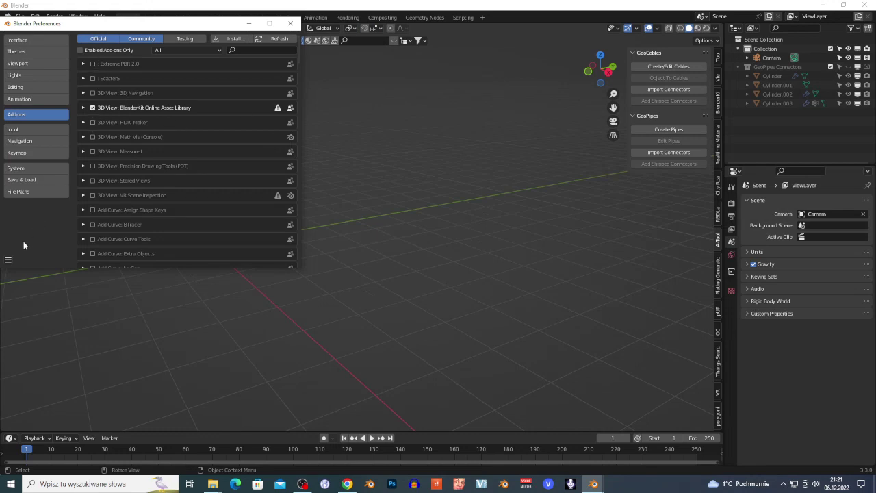
# Step: Save the preferences, close the Preferences window, and bring up the Add menu
pyautogui.click(9, 260)
pyautogui.click(42, 236)
pyautogui.click(290, 24)
pyautogui.hotkey('shift', 'a')
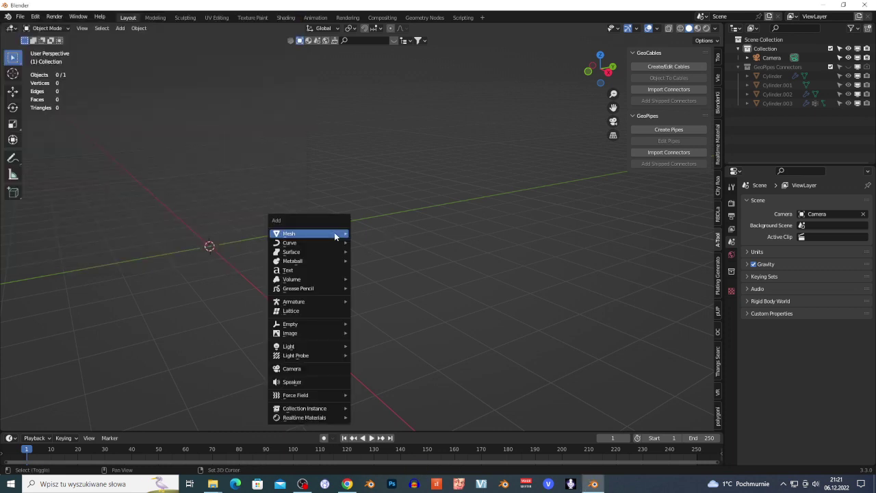
# Step: Add a mesh cube to the empty scene and keep it selected
pyautogui.moveTo(336, 235)
pyautogui.click(396, 244)
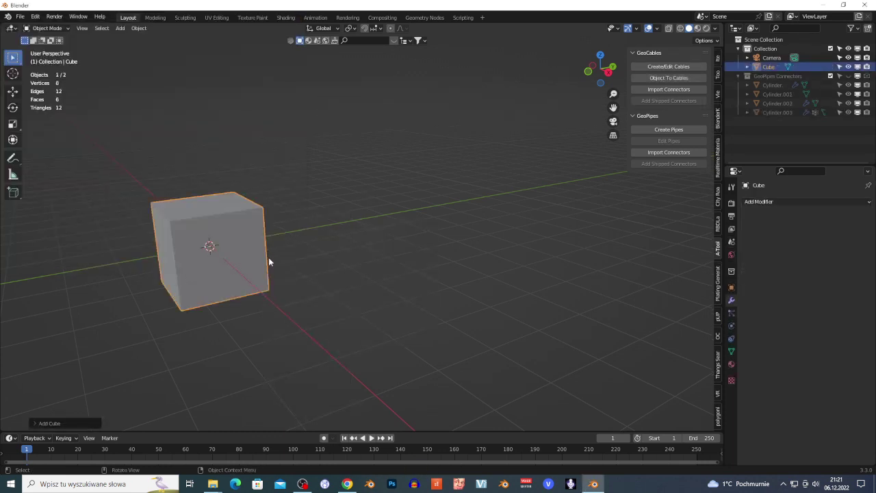
pyautogui.moveTo(269, 262); pyautogui.dragTo(304, 257, button='middle')
pyautogui.scroll(-3, 299, 254)
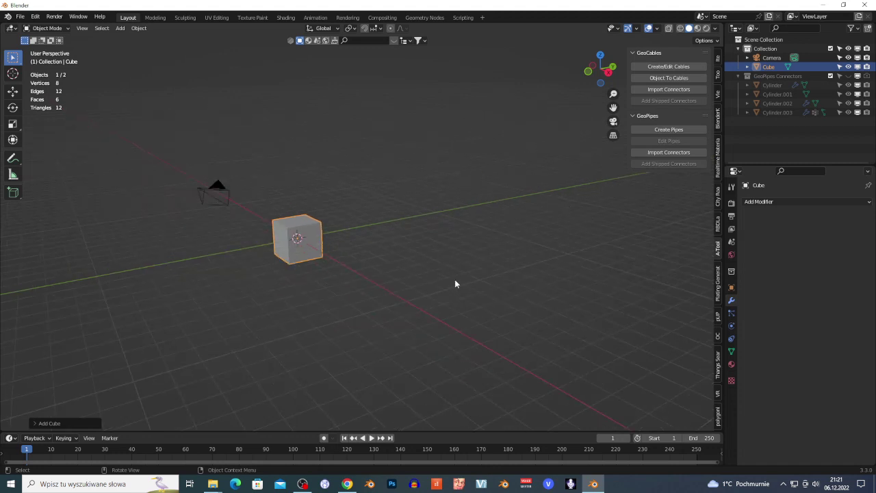
pyautogui.click(347, 273)
pyautogui.click(308, 234)
# Step: Duplicate the cube as Cube.001 along the green Y axis, deselect, and move the view closer
pyautogui.hotkey('shift', 'd')
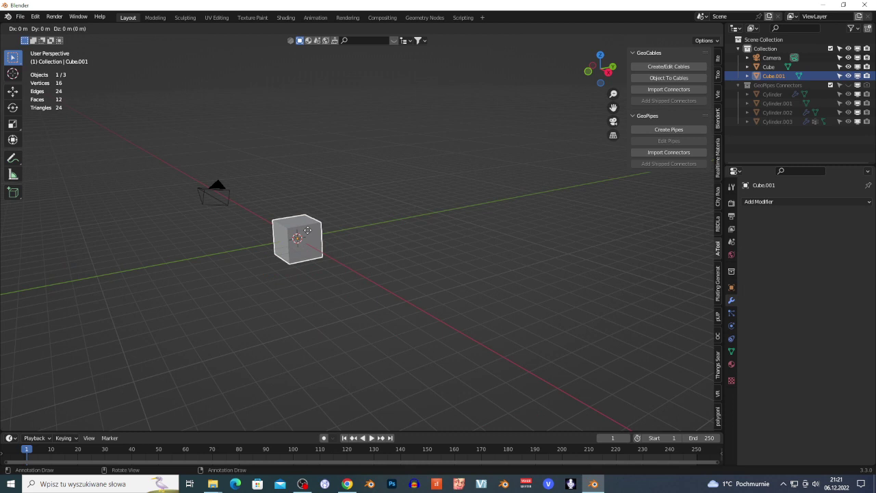
pyautogui.click(471, 192)
pyautogui.press('n')
pyautogui.press('n')
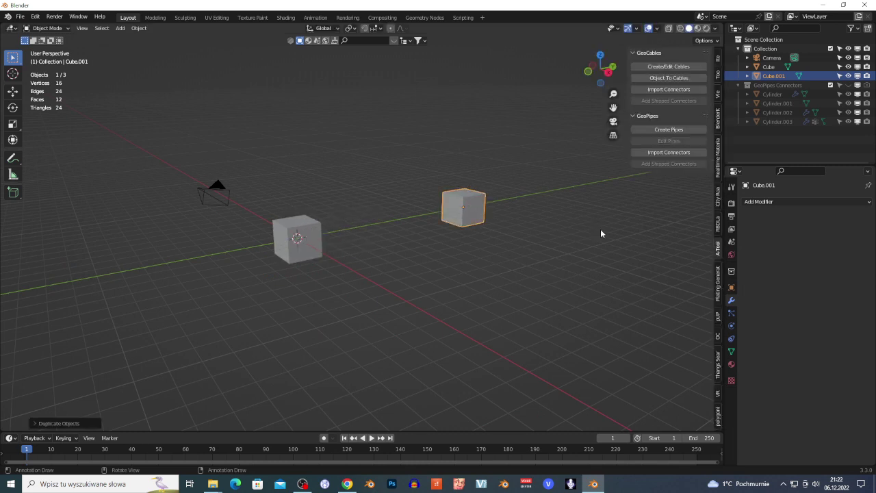
pyautogui.press('n')
pyautogui.press('n')
pyautogui.press('n')
pyautogui.press('n')
pyautogui.hotkey('alt', 'a')
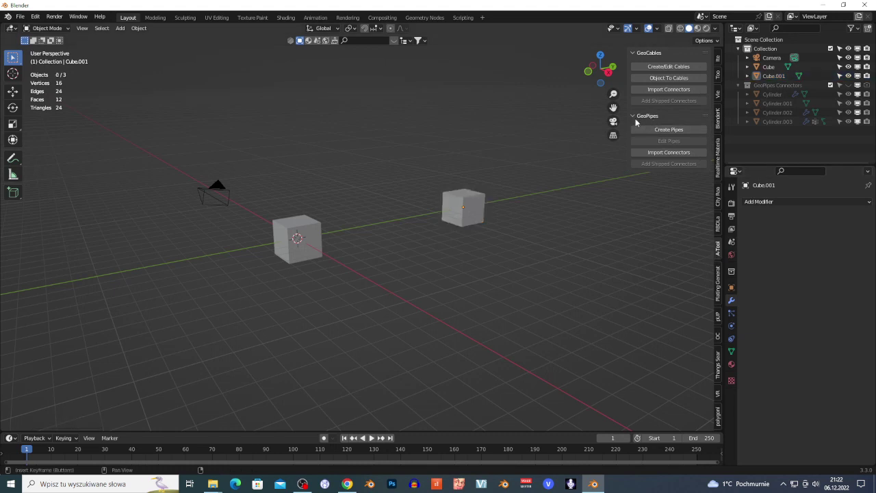
pyautogui.hotkey('shift', '`')
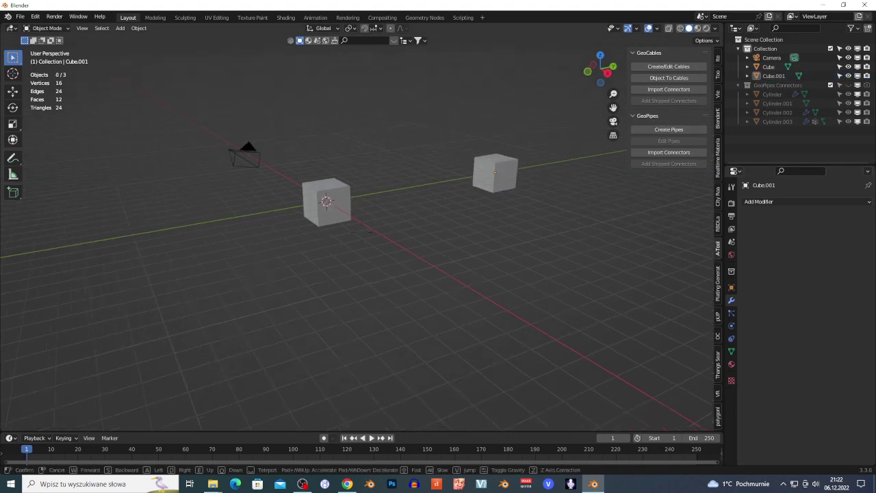
pyautogui.press('w')
pyautogui.click(388, 283)
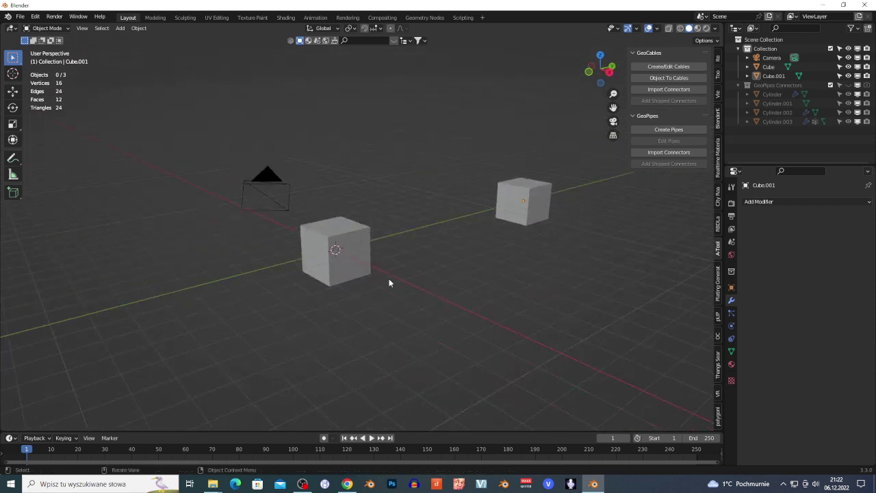
# Step: Use GeoPipes Create Pipes to draw two pipes from the first cube to Cube.001, then confirm them
pyautogui.click(669, 130)
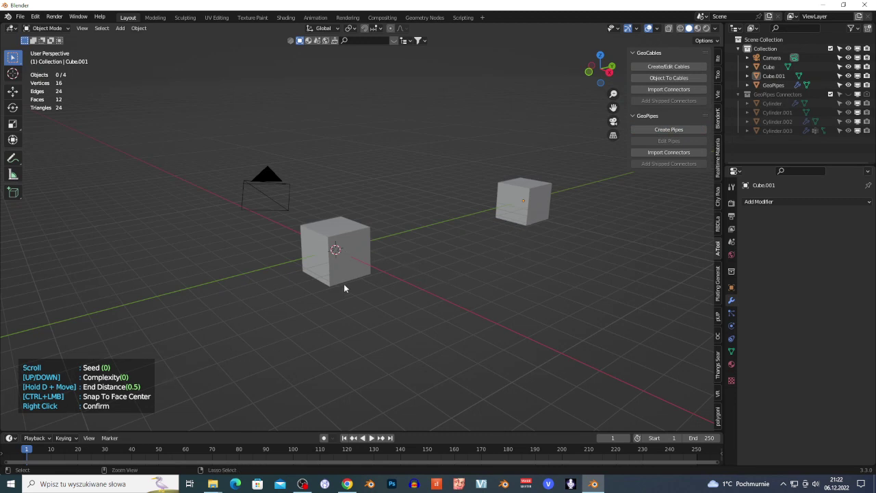
pyautogui.keyDown('ctrl'); pyautogui.click(548, 210); pyautogui.keyUp('ctrl')
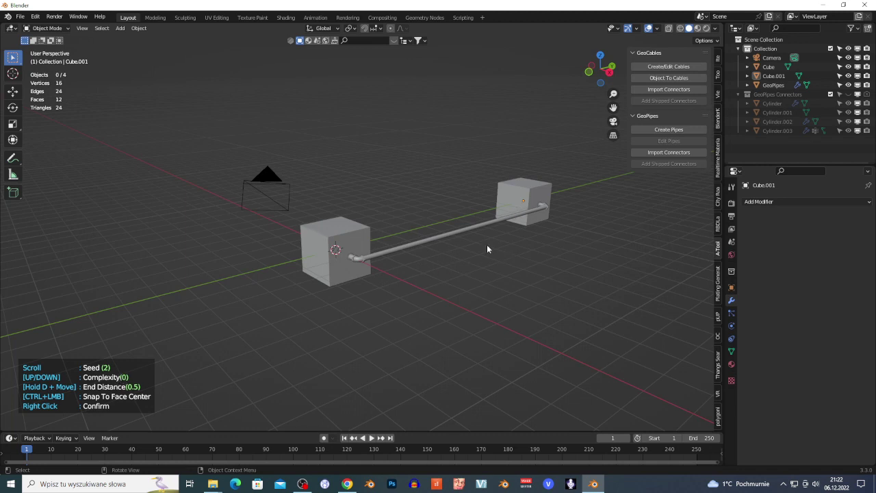
pyautogui.click(332, 237)
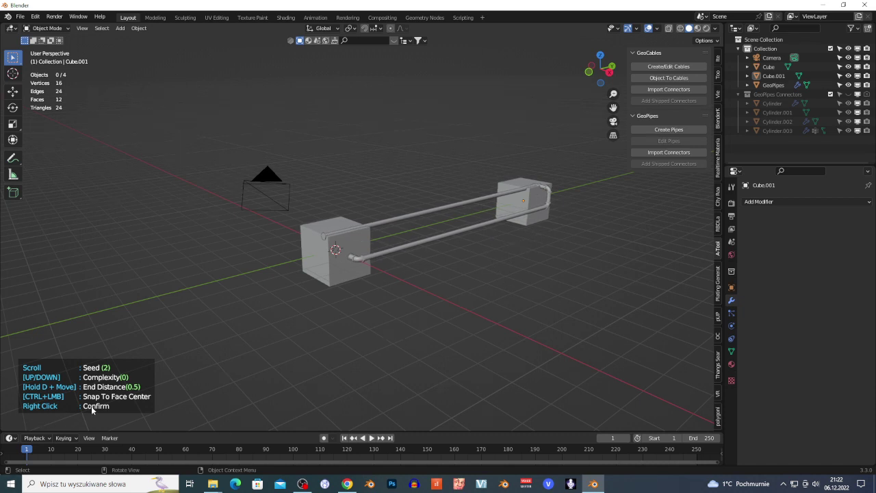
pyautogui.rightClick(135, 405)
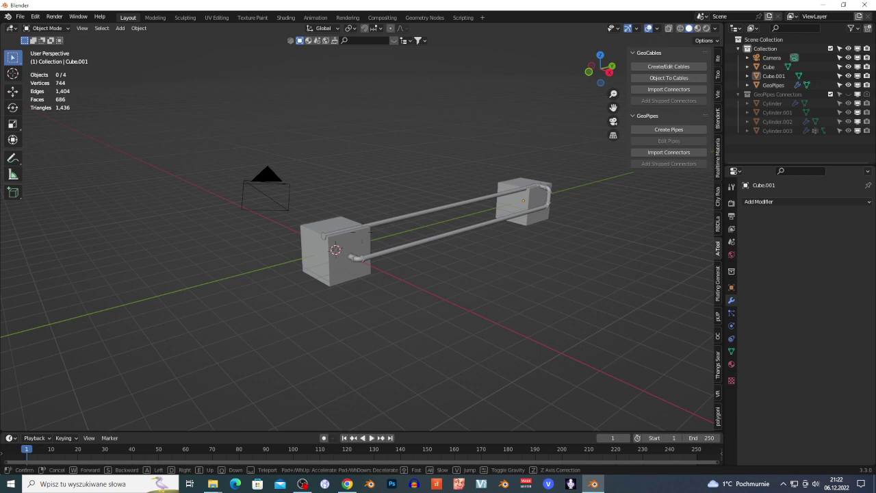
pyautogui.scroll(5, 397, 301)
# Step: Select the GeoPipes object to show its modifier settings, such as Radius 0.1 m
pyautogui.click(363, 258)
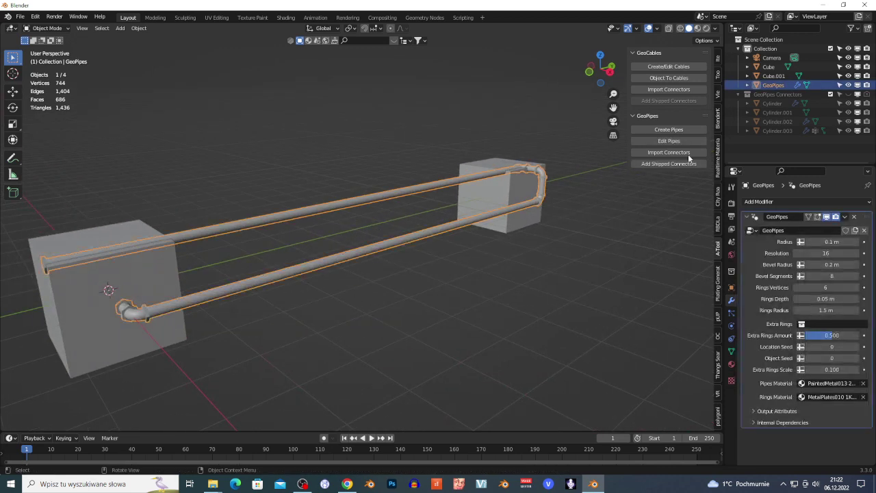